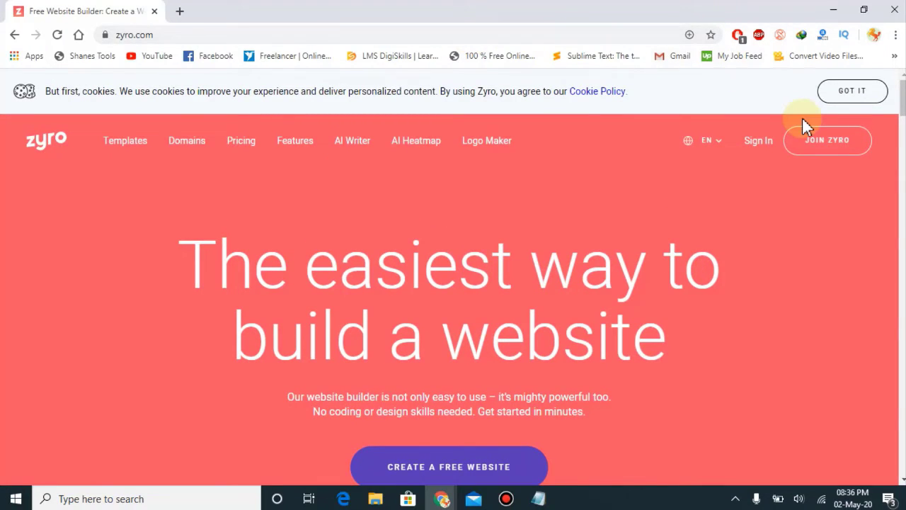
{"action": "scroll", "coordinate": [804, 126], "scroll_direction": "down", "scroll_amount": 1}
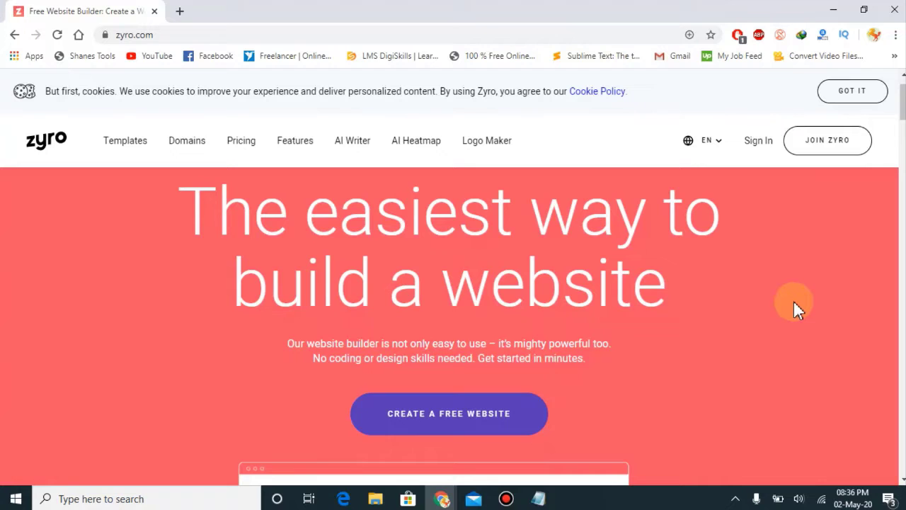
{"action": "scroll", "coordinate": [794, 304], "scroll_direction": "down", "scroll_amount": 4}
{"action": "scroll", "coordinate": [798, 309], "scroll_direction": "down", "scroll_amount": 2}
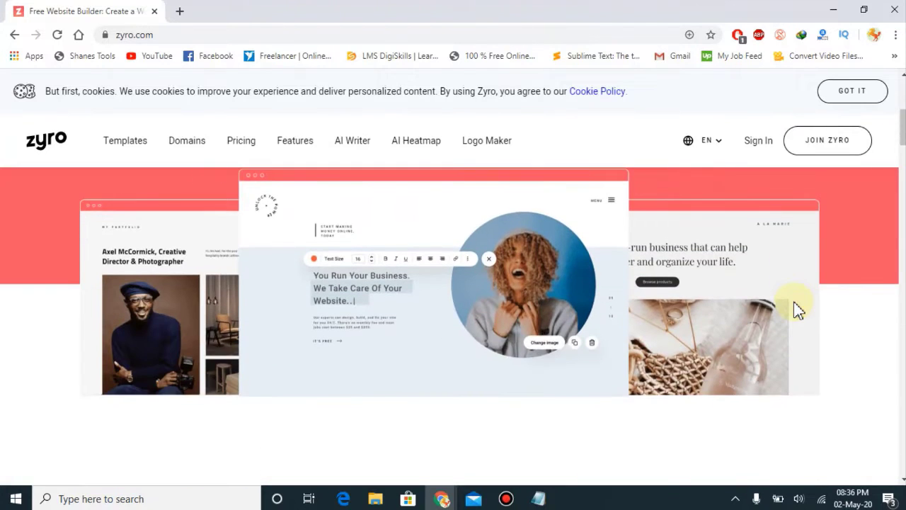
{"action": "scroll", "coordinate": [798, 309], "scroll_direction": "down", "scroll_amount": 1}
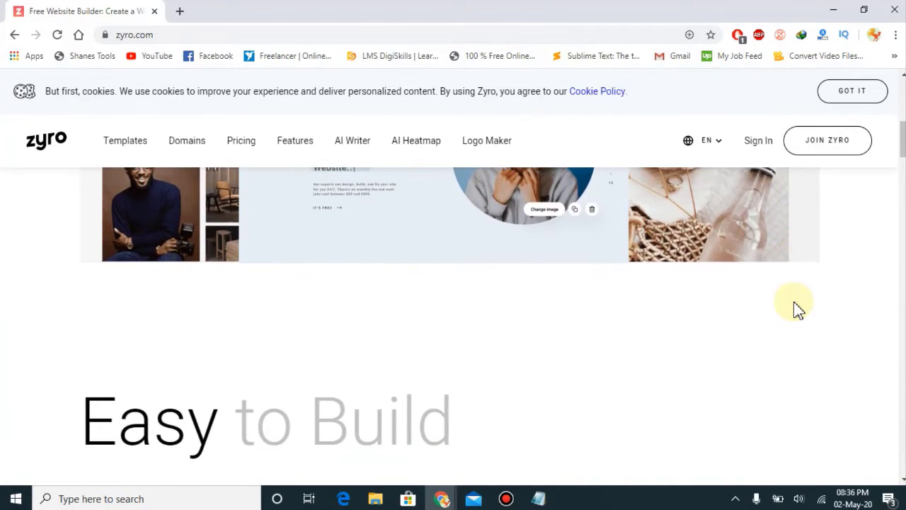
{"action": "scroll", "coordinate": [797, 310], "scroll_direction": "down", "scroll_amount": 3}
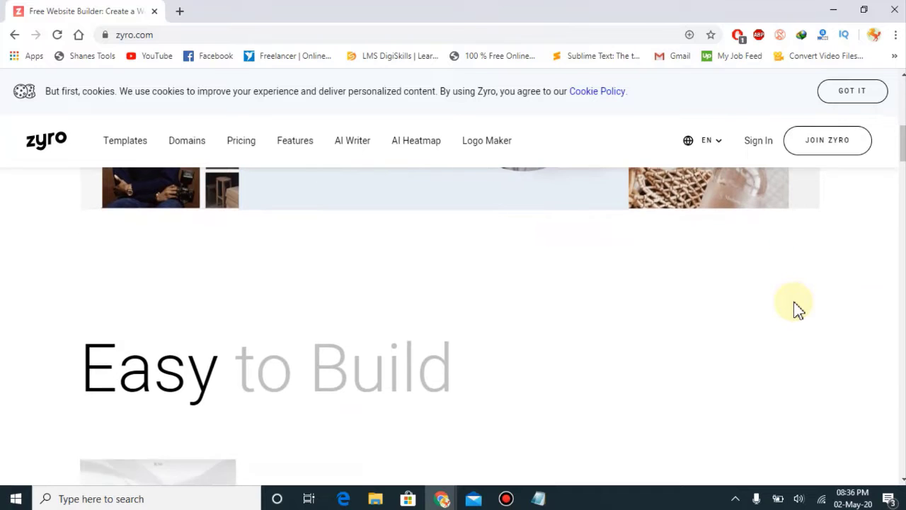
{"action": "scroll", "coordinate": [797, 309], "scroll_direction": "down", "scroll_amount": 7}
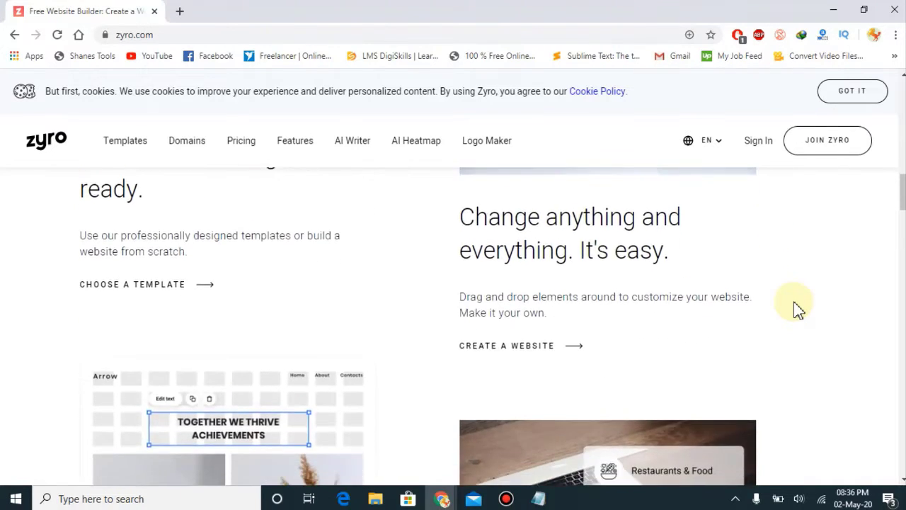
{"action": "scroll", "coordinate": [798, 309], "scroll_direction": "up", "scroll_amount": 1}
{"action": "scroll", "coordinate": [797, 309], "scroll_direction": "down", "scroll_amount": 4}
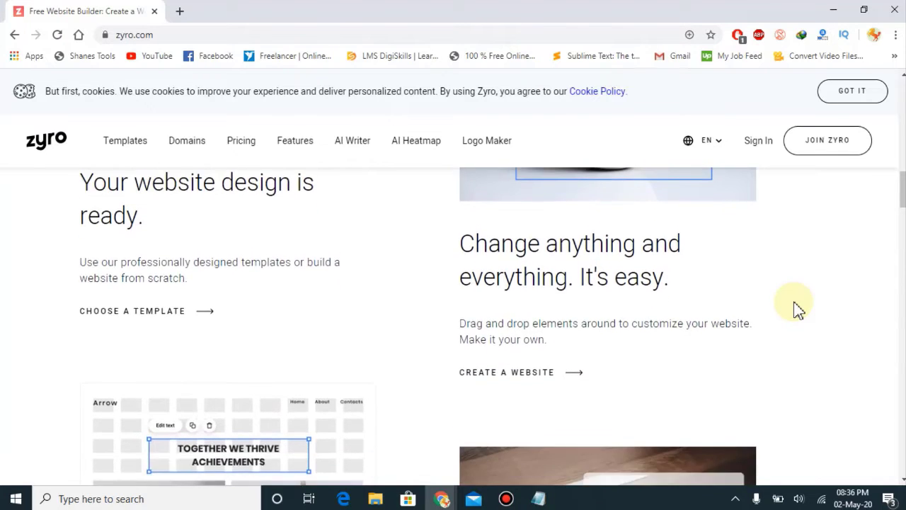
{"action": "scroll", "coordinate": [797, 309], "scroll_direction": "down", "scroll_amount": 2}
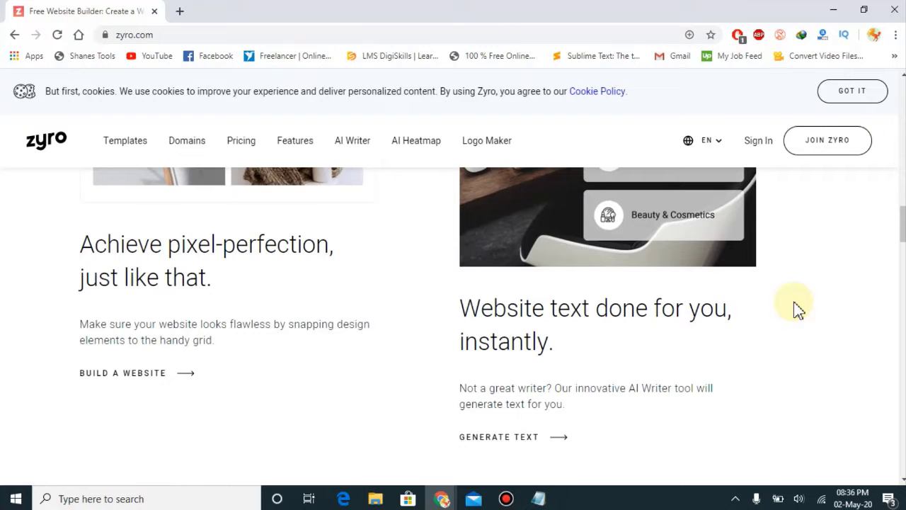
{"action": "scroll", "coordinate": [798, 310], "scroll_direction": "down", "scroll_amount": 5}
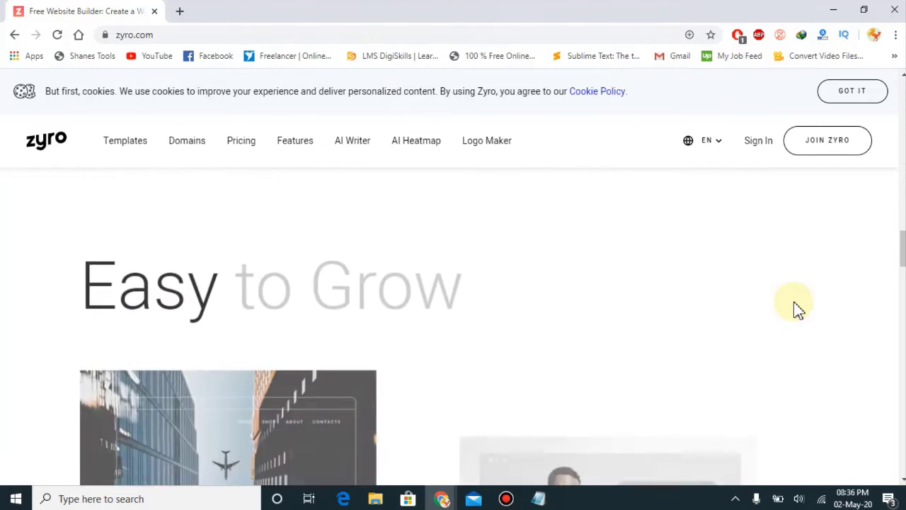
{"action": "scroll", "coordinate": [798, 309], "scroll_direction": "down", "scroll_amount": 2}
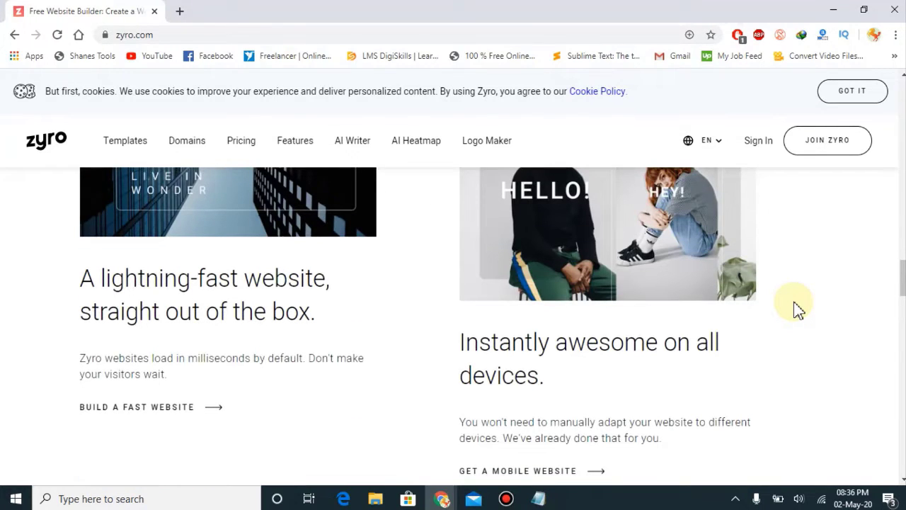
{"action": "scroll", "coordinate": [797, 309], "scroll_direction": "down", "scroll_amount": 4}
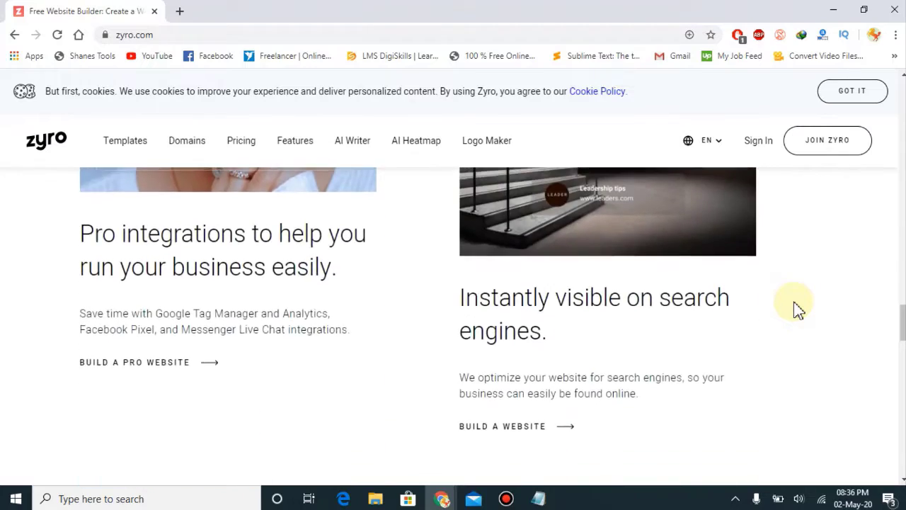
{"action": "scroll", "coordinate": [798, 309], "scroll_direction": "down", "scroll_amount": 2}
{"action": "scroll", "coordinate": [798, 310], "scroll_direction": "down", "scroll_amount": 6}
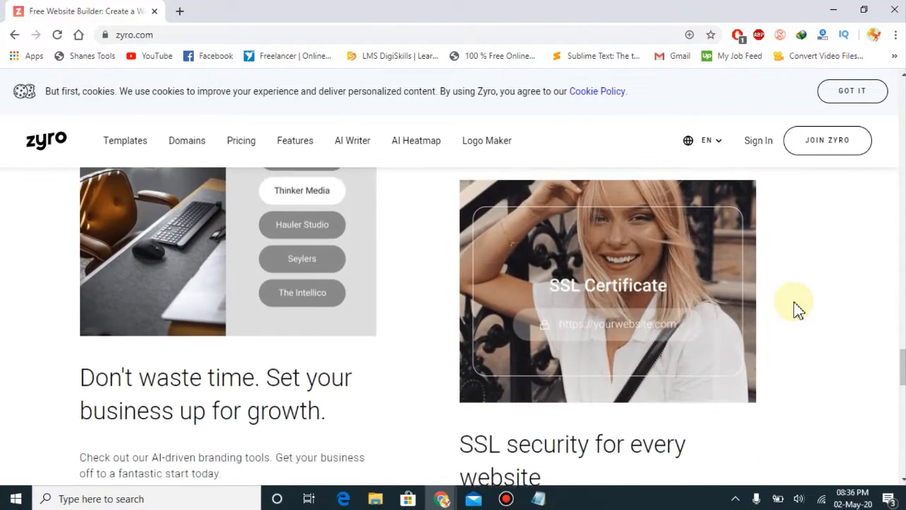
{"action": "scroll", "coordinate": [797, 310], "scroll_direction": "up", "scroll_amount": 4}
{"action": "scroll", "coordinate": [798, 309], "scroll_direction": "up", "scroll_amount": 15}
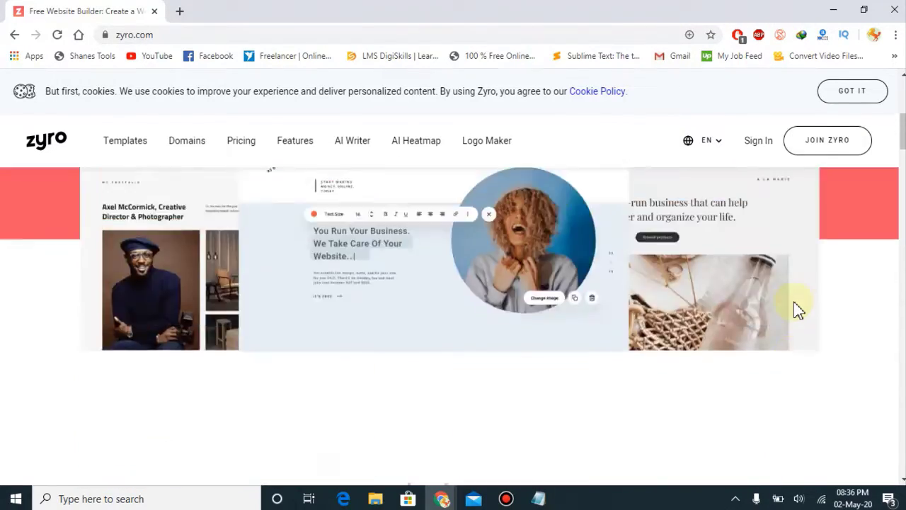
{"action": "scroll", "coordinate": [794, 304], "scroll_direction": "down", "scroll_amount": 1}
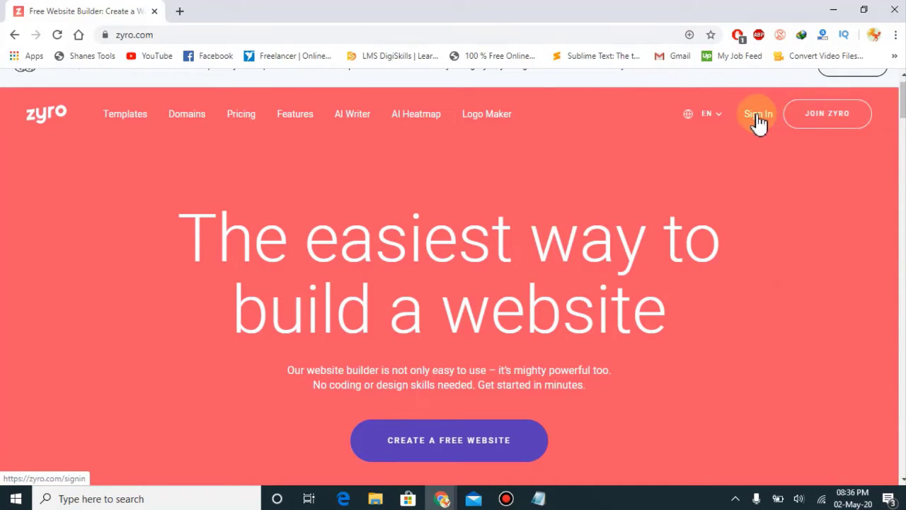
Step: Sign in to the existing Zyro account with its email and password
{"action": "left_click", "coordinate": [821, 124]}
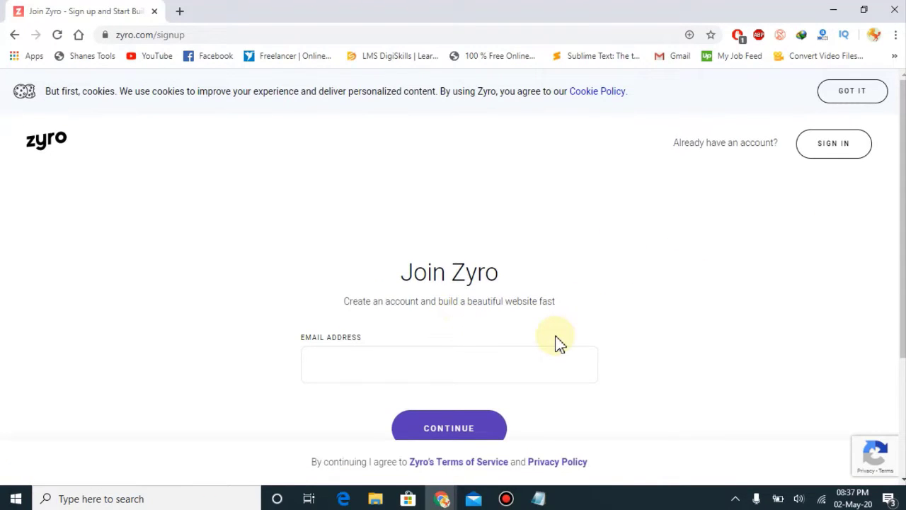
{"action": "scroll", "coordinate": [559, 343], "scroll_direction": "down", "scroll_amount": 2}
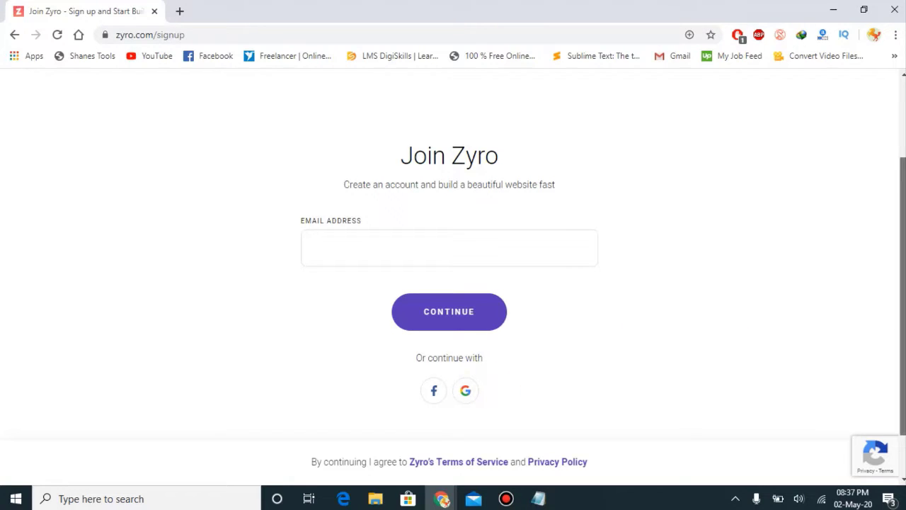
{"action": "scroll", "coordinate": [902, 298], "scroll_direction": "up", "scroll_amount": 2}
{"action": "left_click", "coordinate": [853, 145]}
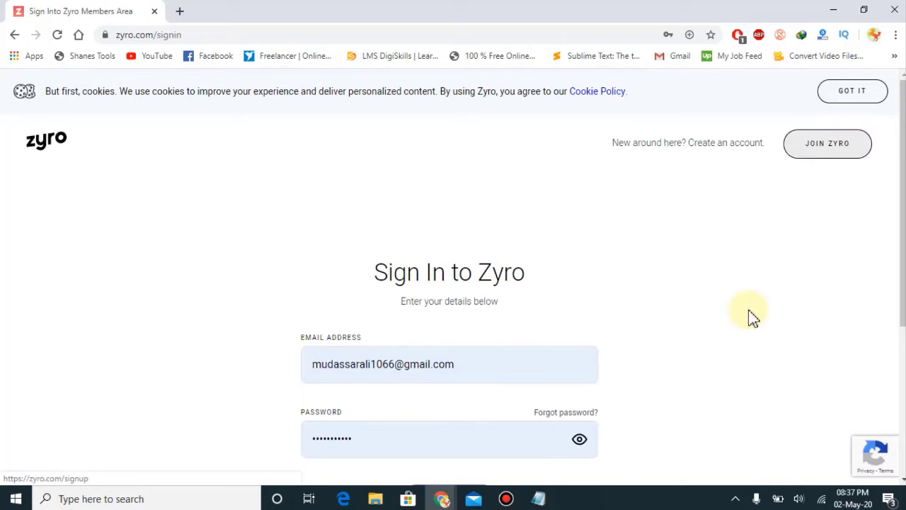
{"action": "scroll", "coordinate": [901, 297], "scroll_direction": "down", "scroll_amount": 2}
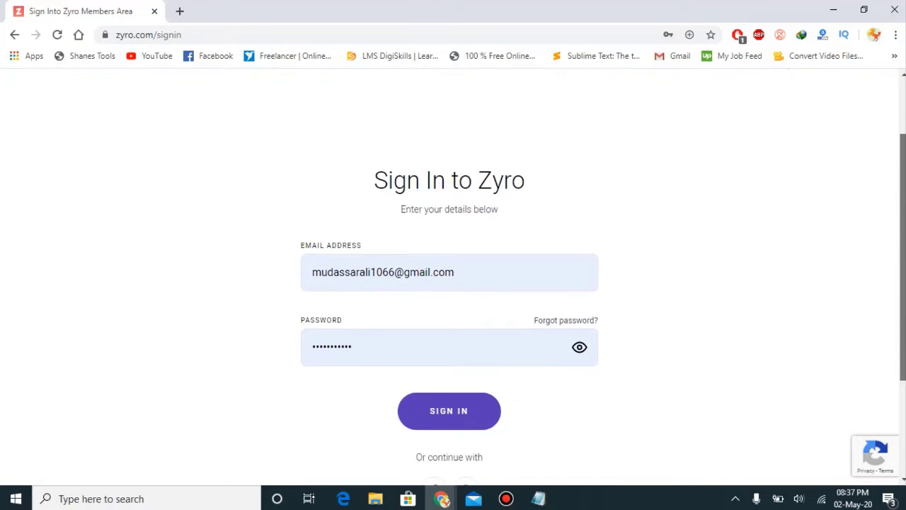
{"action": "scroll", "coordinate": [562, 417], "scroll_direction": "up", "scroll_amount": 2}
{"action": "scroll", "coordinate": [772, 369], "scroll_direction": "down", "scroll_amount": 3}
{"action": "left_click", "coordinate": [492, 273]}
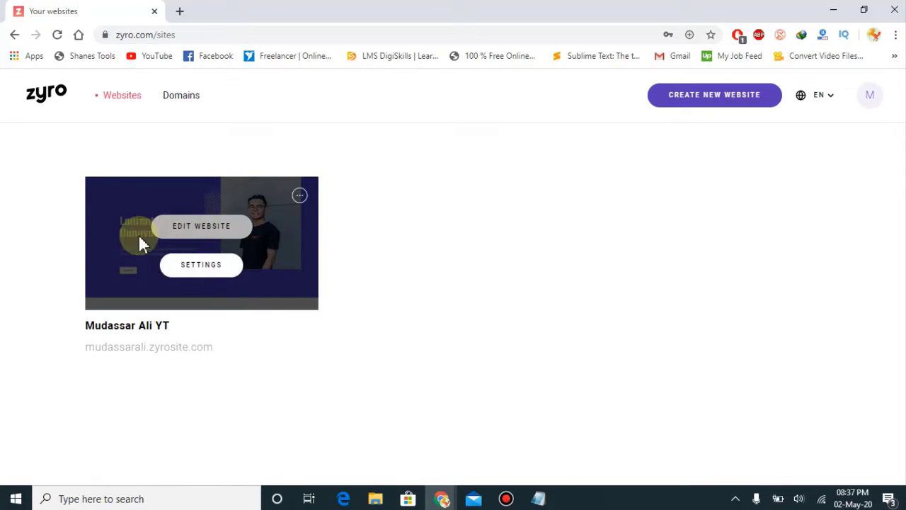
Step: Go from the Zyro home page to the free website templates gallery
{"action": "left_click", "coordinate": [33, 100]}
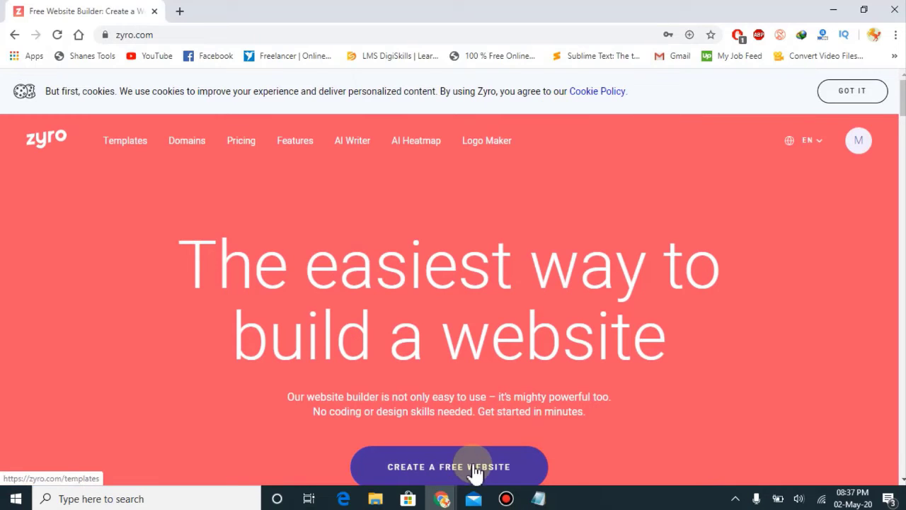
{"action": "left_click", "coordinate": [474, 473]}
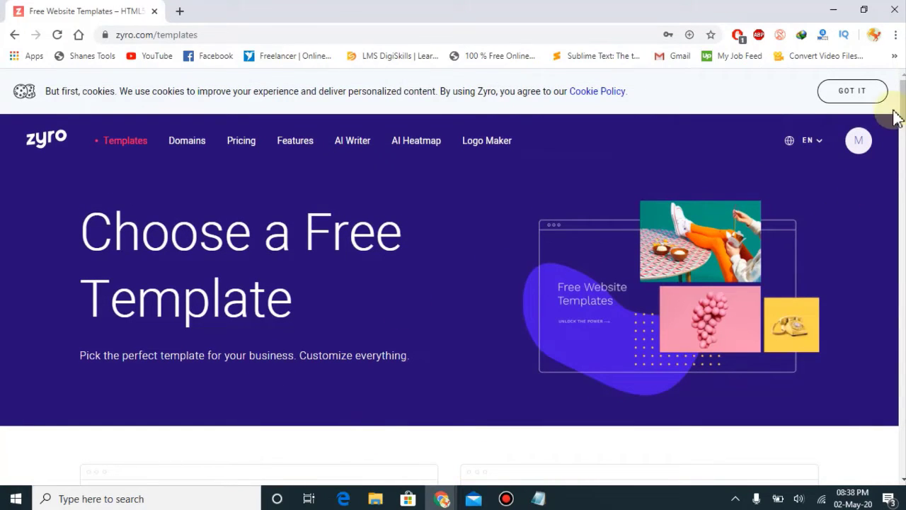
{"action": "scroll", "coordinate": [897, 117], "scroll_direction": "down", "scroll_amount": 4}
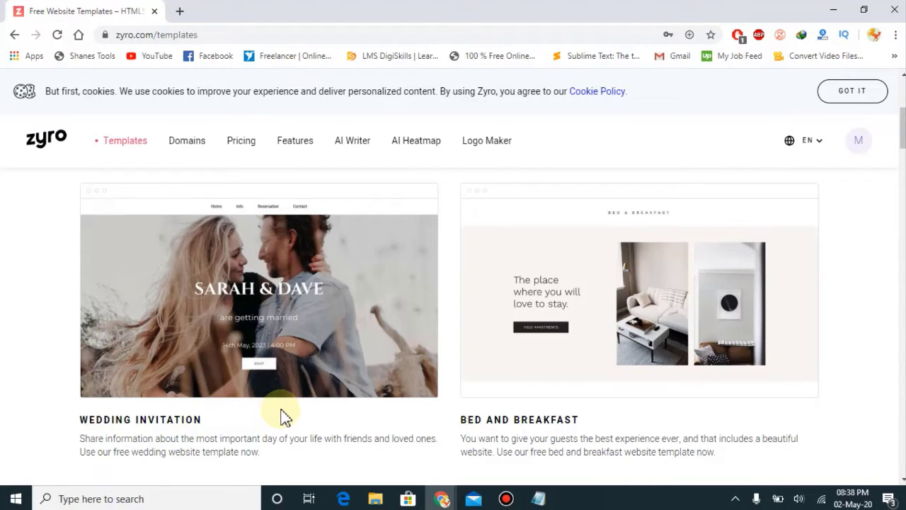
{"action": "mouse_move", "coordinate": [602, 347]}
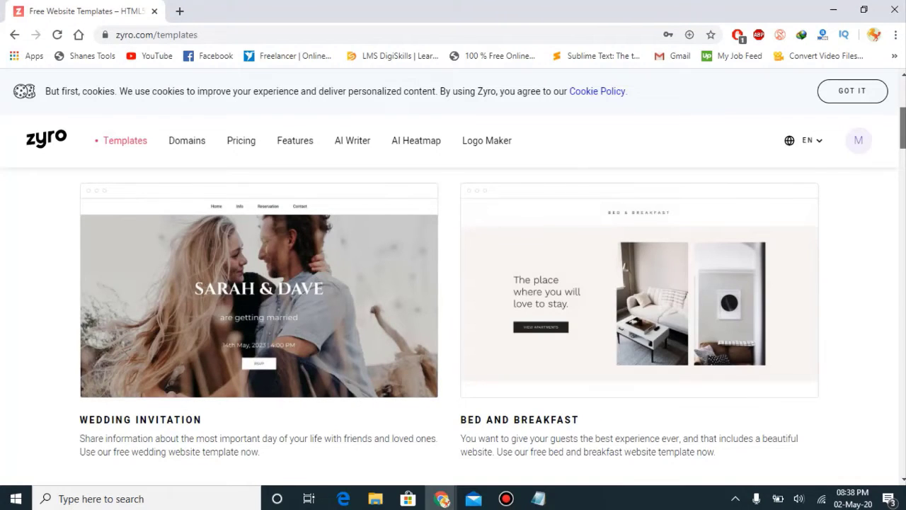
Step: Scroll the templates gallery down to the Resume template card
{"action": "scroll", "coordinate": [453, 326], "scroll_direction": "down", "scroll_amount": 5}
{"action": "scroll", "coordinate": [453, 326], "scroll_direction": "down", "scroll_amount": 4}
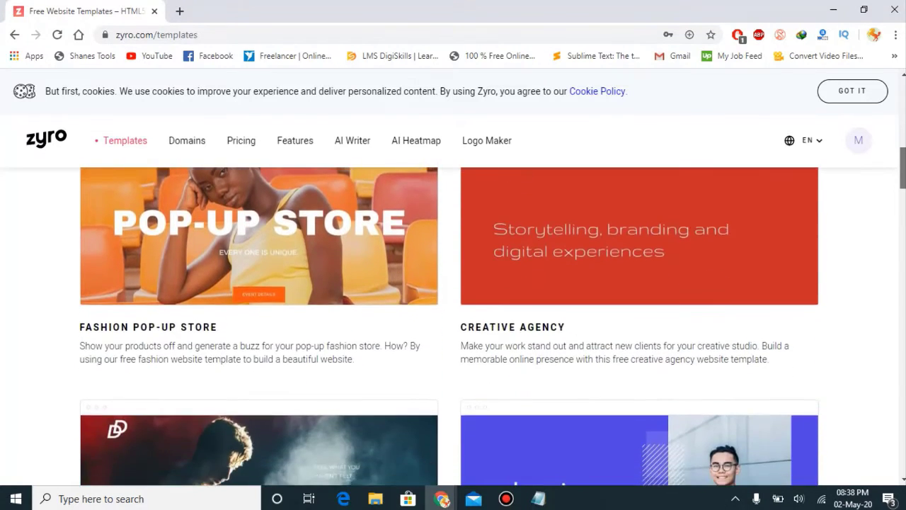
{"action": "scroll", "coordinate": [453, 326], "scroll_direction": "down", "scroll_amount": 8}
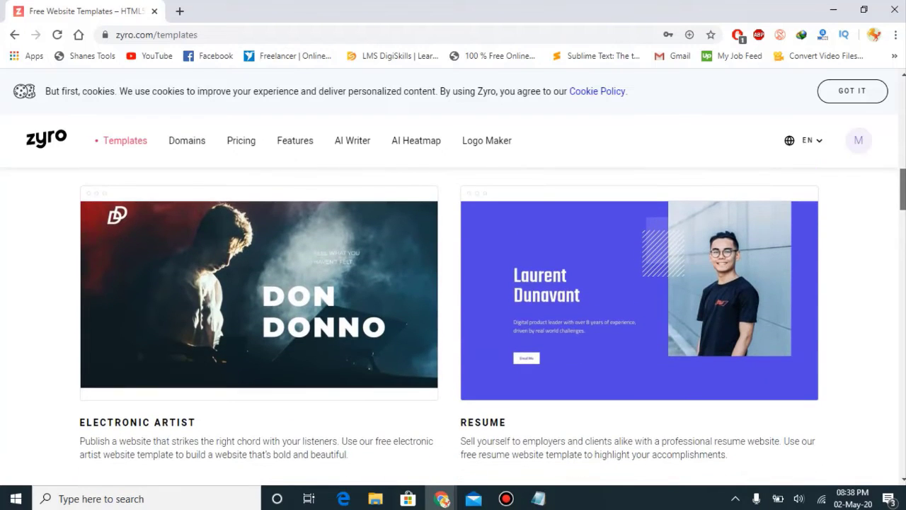
{"action": "scroll", "coordinate": [453, 326], "scroll_direction": "down", "scroll_amount": 1}
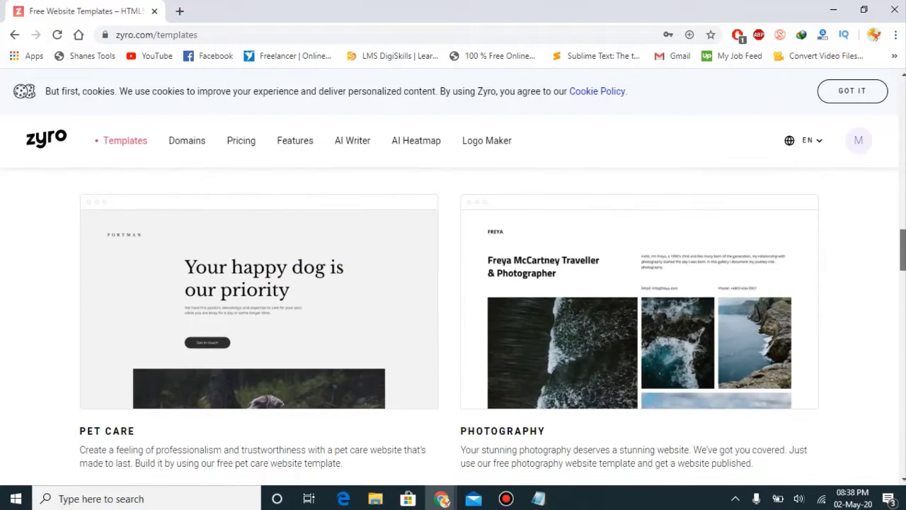
{"action": "left_click_drag", "start_coordinate": [900, 244], "coordinate": [901, 212]}
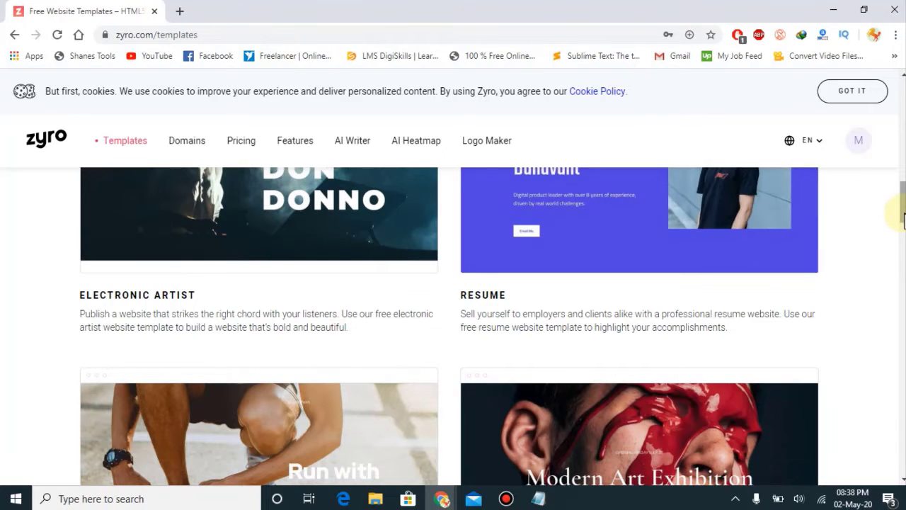
{"action": "scroll", "coordinate": [899, 212], "scroll_direction": "up", "scroll_amount": 2}
{"action": "scroll", "coordinate": [667, 276], "scroll_direction": "down", "scroll_amount": 2}
{"action": "scroll", "coordinate": [862, 246], "scroll_direction": "down", "scroll_amount": 4}
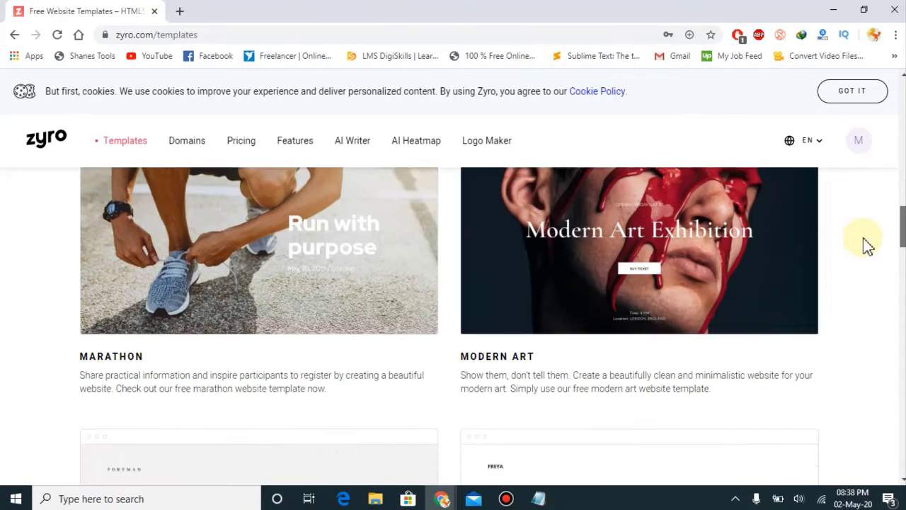
{"action": "scroll", "coordinate": [871, 245], "scroll_direction": "up", "scroll_amount": 3}
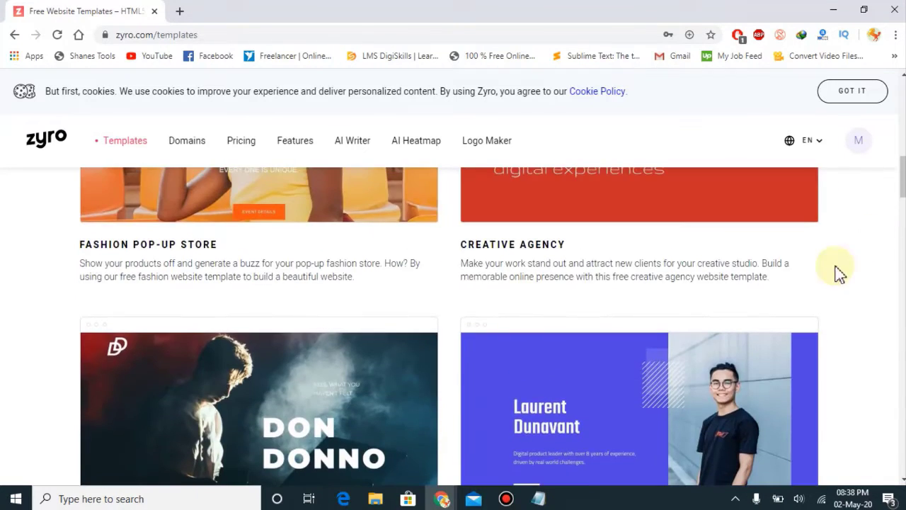
{"action": "mouse_move", "coordinate": [663, 449]}
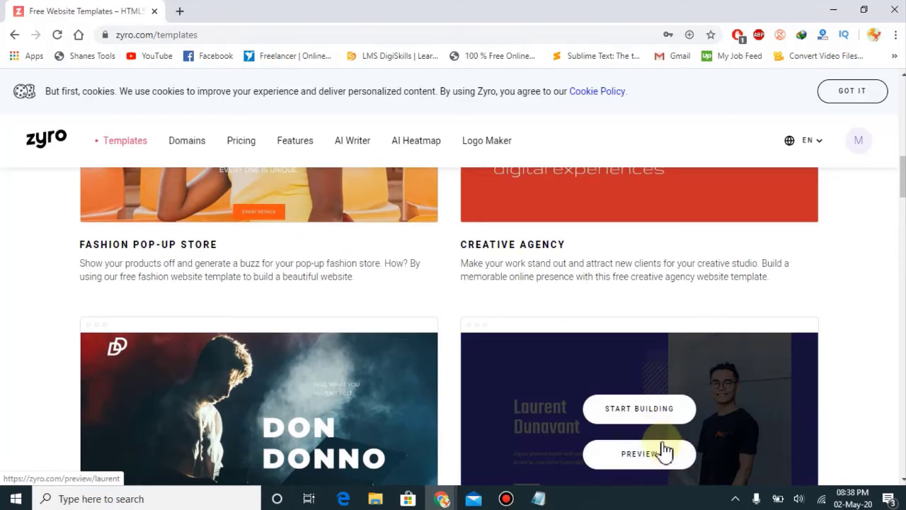
Step: Start building from the Resume template and scroll through it in the editor
{"action": "left_click", "coordinate": [634, 418]}
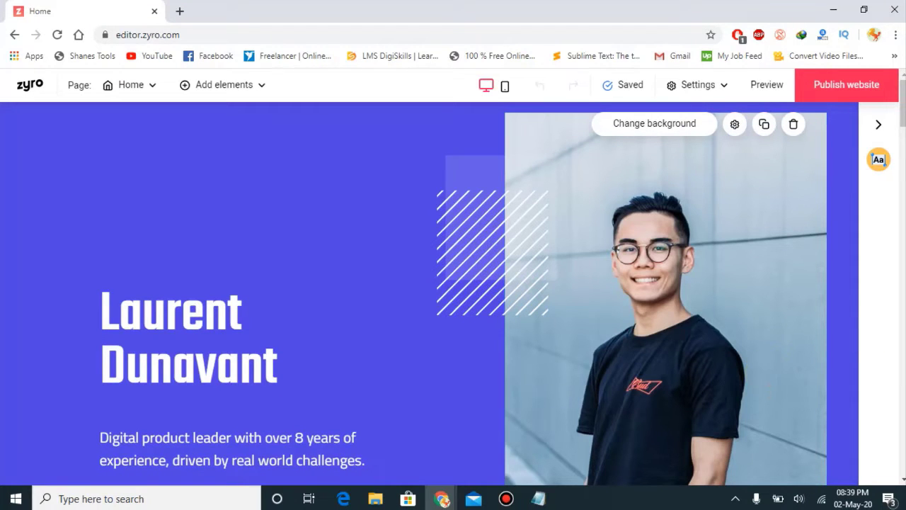
{"action": "scroll", "coordinate": [453, 294], "scroll_direction": "down", "scroll_amount": 10}
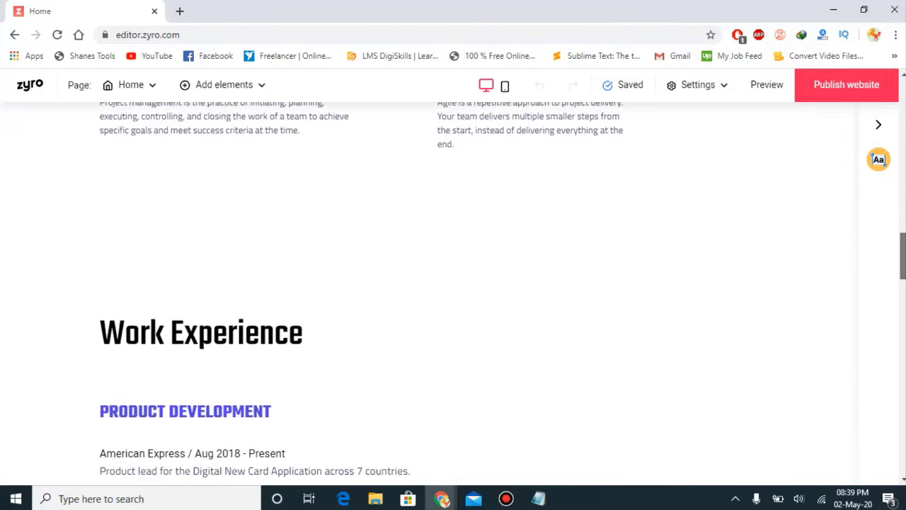
{"action": "scroll", "coordinate": [453, 293], "scroll_direction": "up", "scroll_amount": 8}
{"action": "scroll", "coordinate": [453, 293], "scroll_direction": "up", "scroll_amount": 4}
{"action": "scroll", "coordinate": [453, 294], "scroll_direction": "down", "scroll_amount": 1}
{"action": "scroll", "coordinate": [453, 294], "scroll_direction": "up", "scroll_amount": 1}
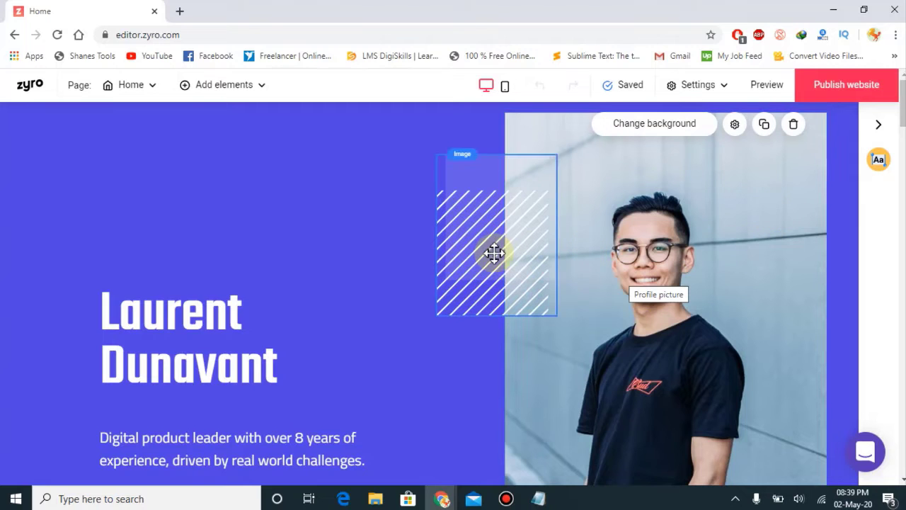
Step: Move the striped decoration above the heading and review its image settings
{"action": "left_click_drag", "start_coordinate": [494, 252], "coordinate": [366, 234]}
{"action": "left_click_drag", "start_coordinate": [330, 224], "coordinate": [330, 223]}
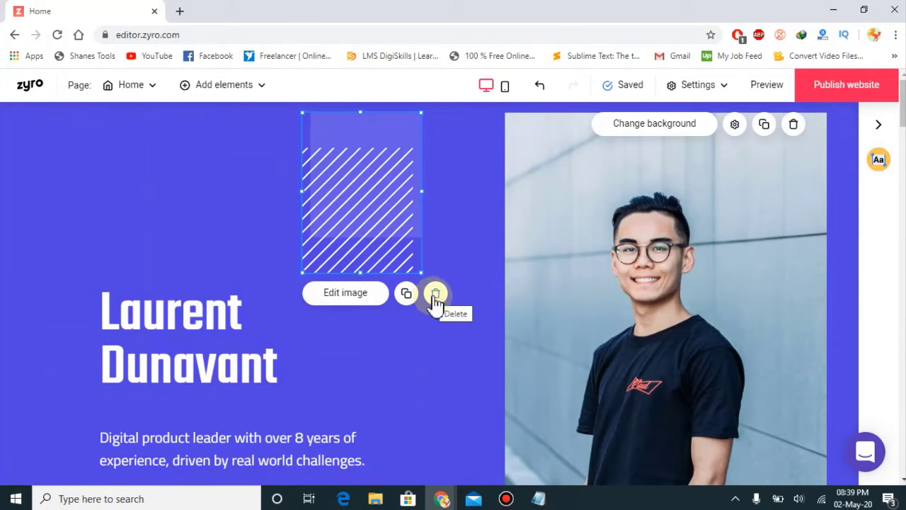
{"action": "left_click", "coordinate": [362, 302]}
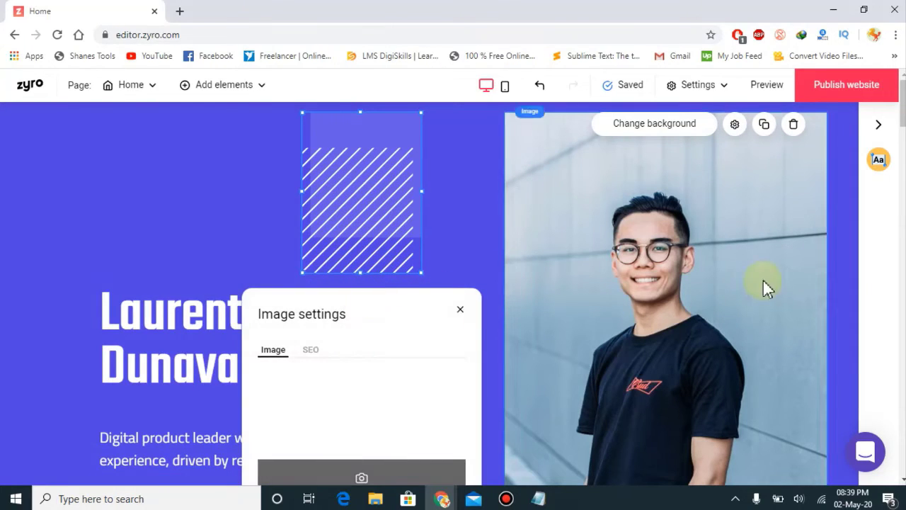
{"action": "left_click_drag", "start_coordinate": [903, 102], "coordinate": [903, 117]}
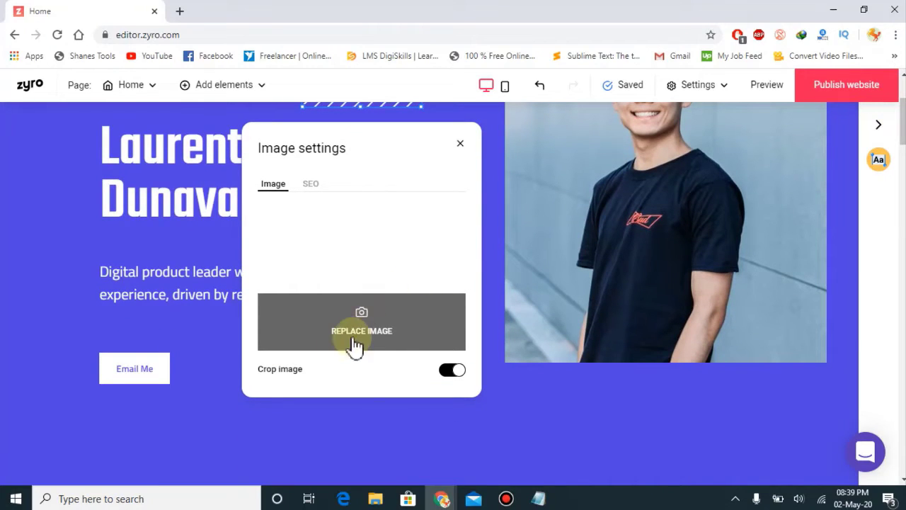
{"action": "left_click", "coordinate": [309, 185]}
{"action": "left_click", "coordinate": [268, 186]}
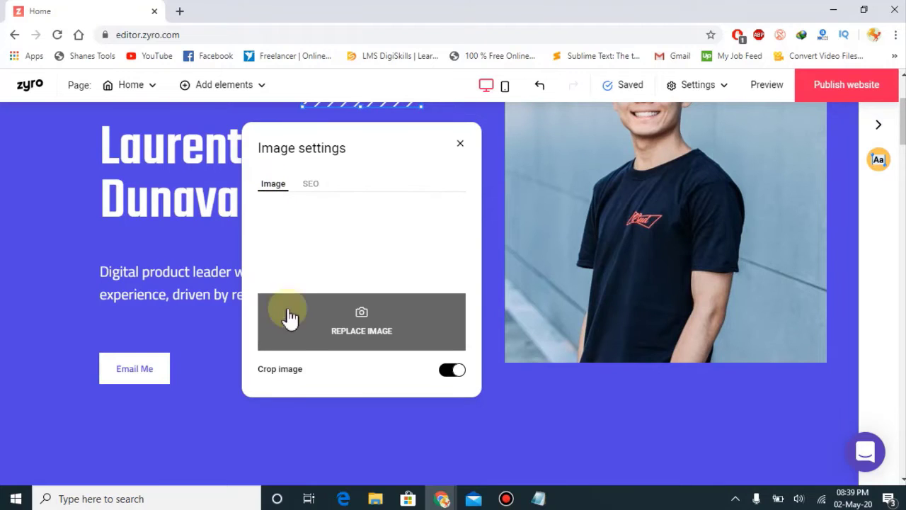
{"action": "left_click", "coordinate": [464, 148]}
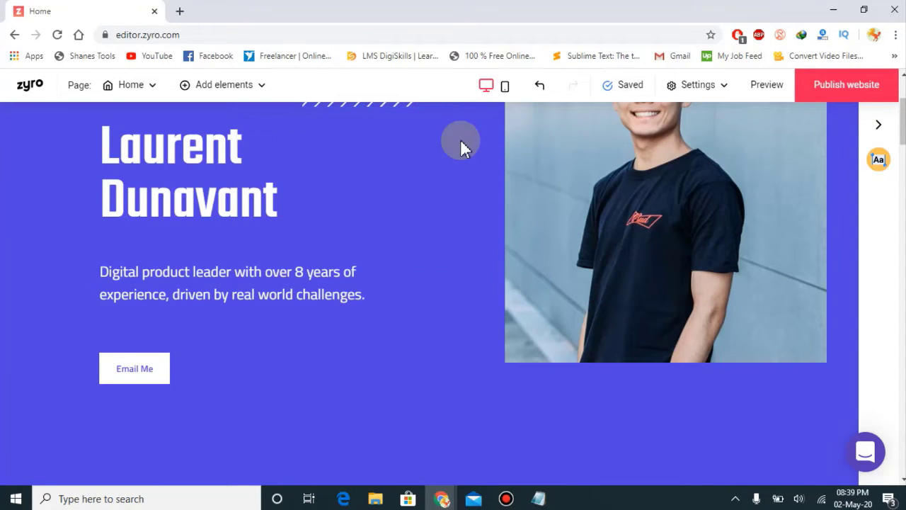
Step: Delete the striped decoration above the hero heading
{"action": "left_click", "coordinate": [404, 104]}
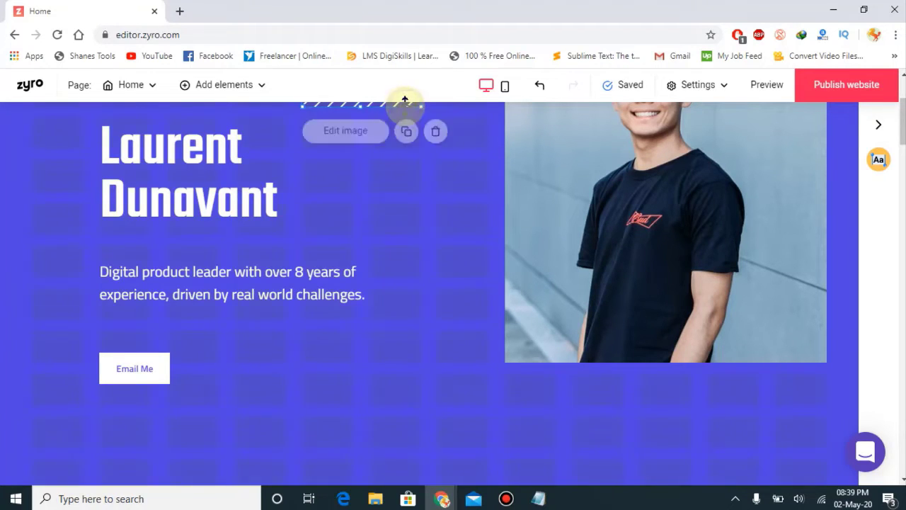
{"action": "left_click", "coordinate": [434, 128]}
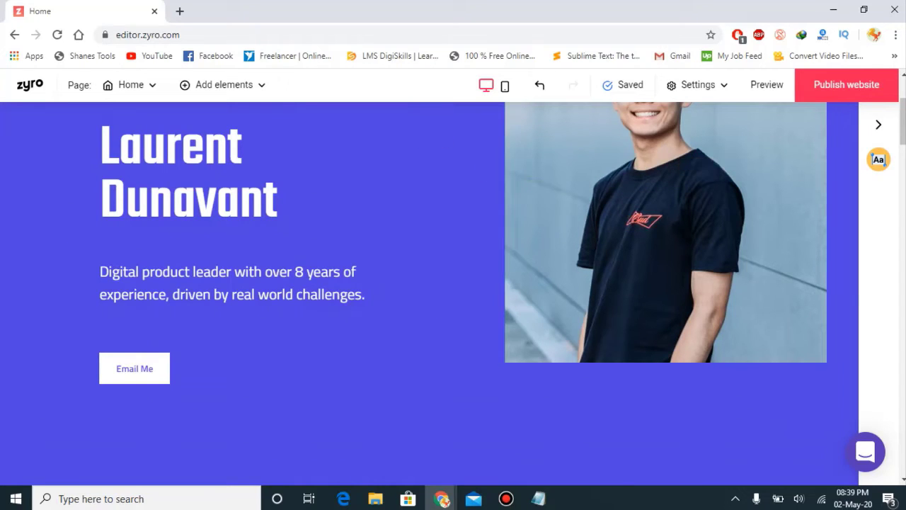
{"action": "scroll", "coordinate": [902, 120], "scroll_direction": "up", "scroll_amount": 3}
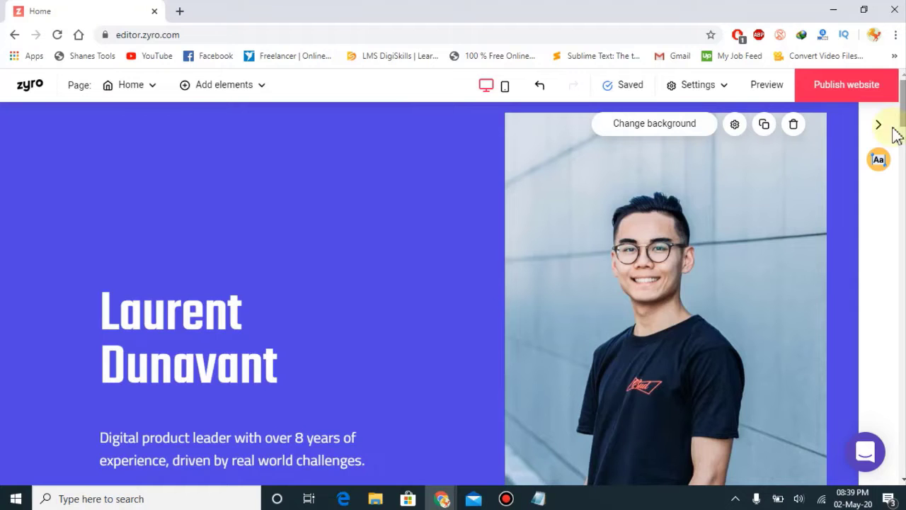
Step: Select the hero portrait photo and open its Edit image settings panel
{"action": "left_click", "coordinate": [706, 287]}
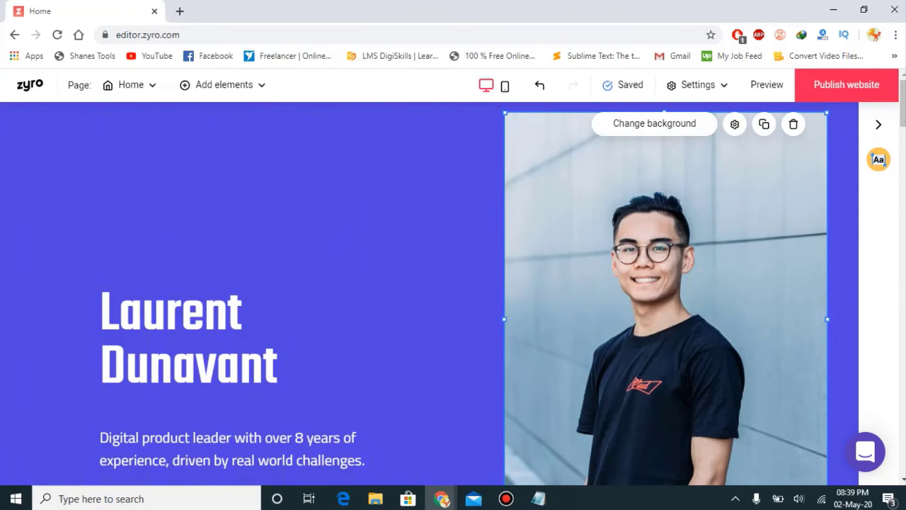
{"action": "scroll", "coordinate": [637, 361], "scroll_direction": "down", "scroll_amount": 2}
{"action": "left_click", "coordinate": [553, 421]}
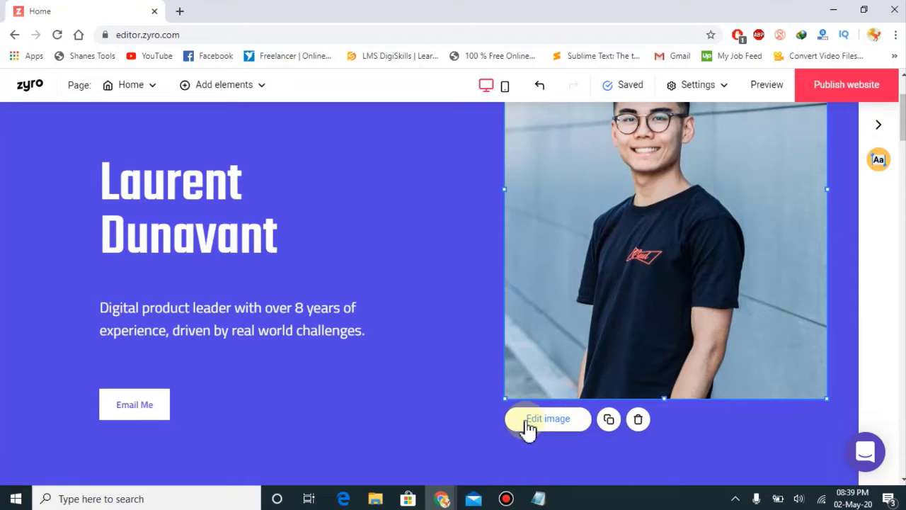
{"action": "left_click", "coordinate": [568, 424]}
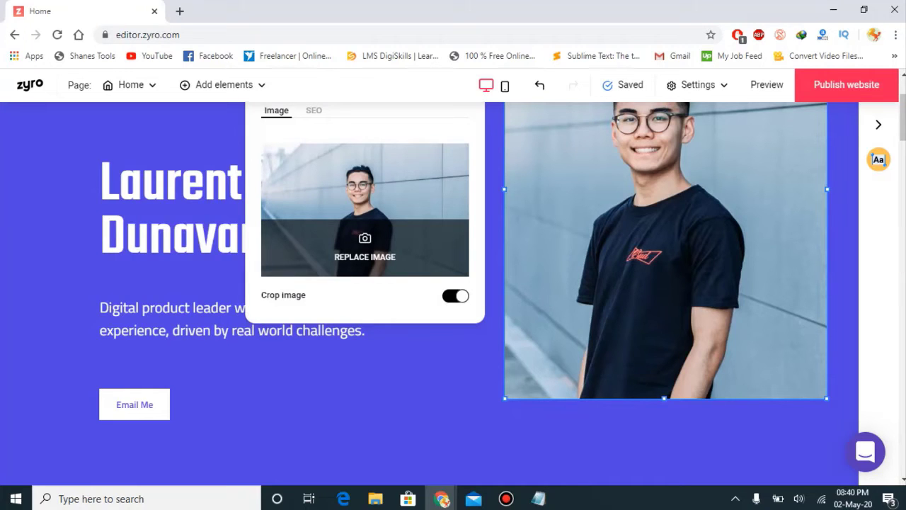
{"action": "scroll", "coordinate": [902, 117], "scroll_direction": "up", "scroll_amount": 1}
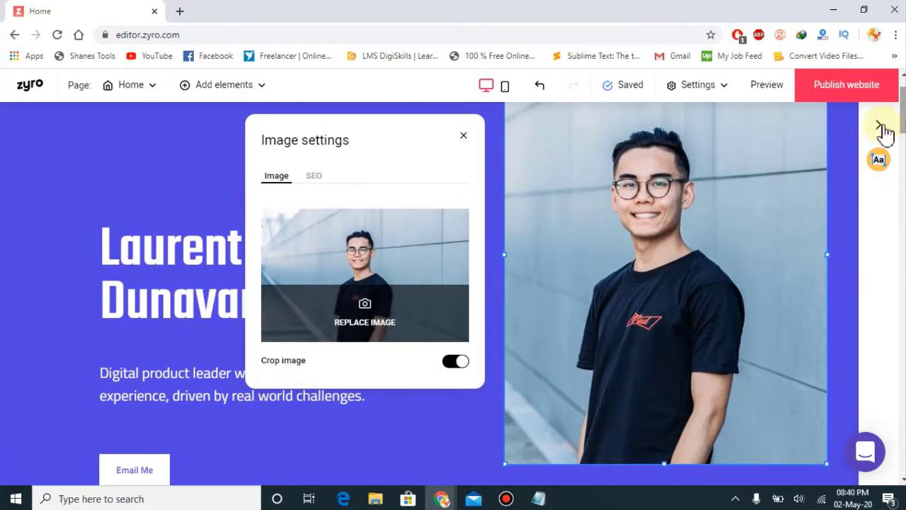
Step: Start replacing the portrait, browse stock photos, then switch to Website Images
{"action": "left_click", "coordinate": [363, 318]}
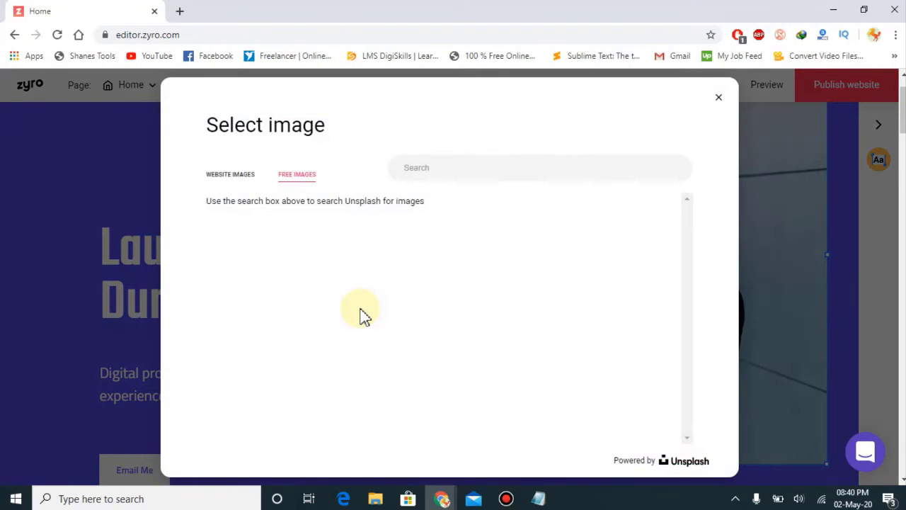
{"action": "left_click", "coordinate": [282, 178]}
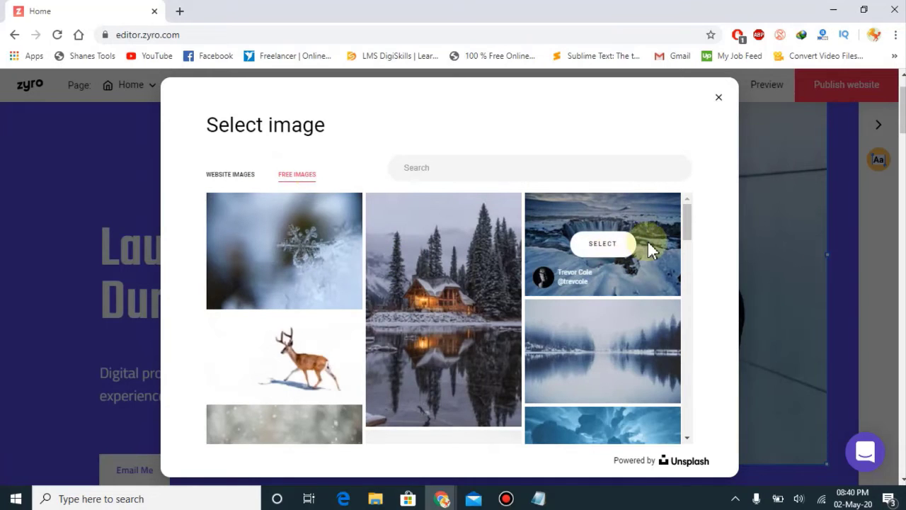
{"action": "left_click_drag", "start_coordinate": [687, 235], "coordinate": [691, 314]}
{"action": "scroll", "coordinate": [687, 315], "scroll_direction": "down", "scroll_amount": 3}
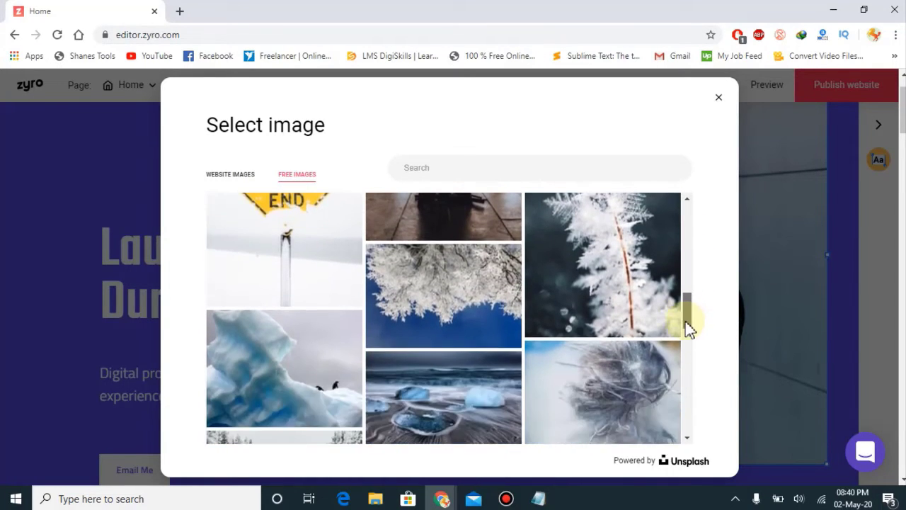
{"action": "scroll", "coordinate": [688, 315], "scroll_direction": "up", "scroll_amount": 3}
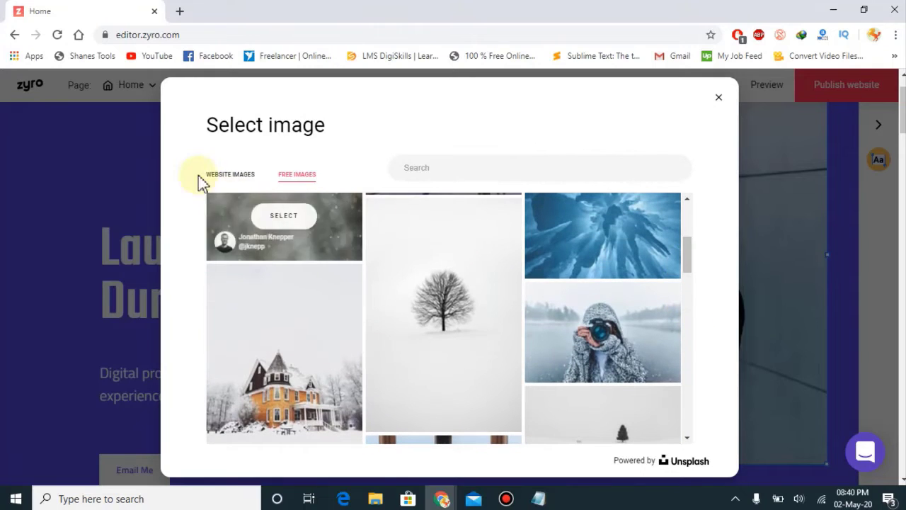
{"action": "left_click", "coordinate": [232, 176]}
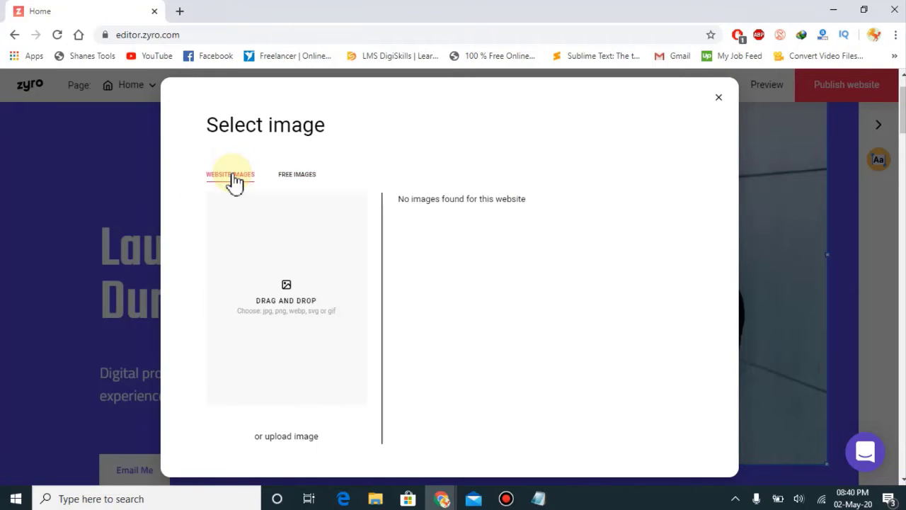
Step: Upload the standing portrait photo from D:\My Pictures and insert it
{"action": "left_click", "coordinate": [301, 329]}
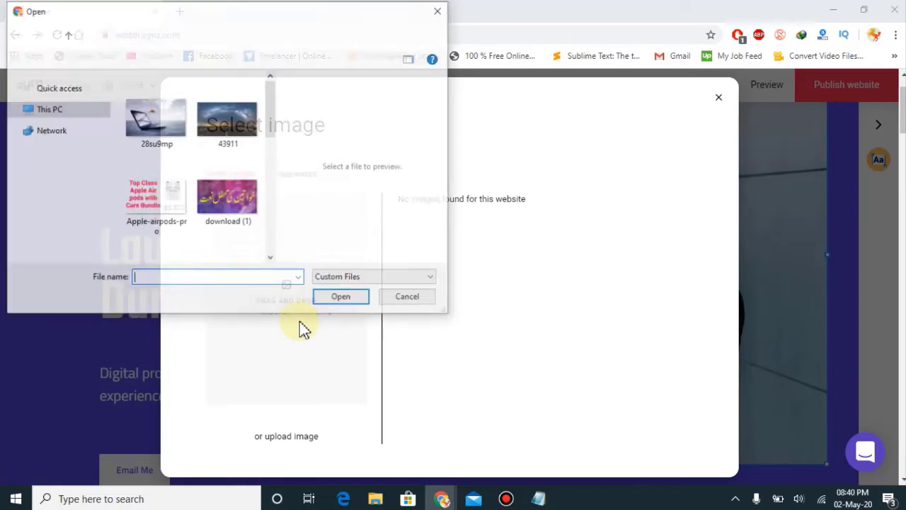
{"action": "left_click_drag", "start_coordinate": [273, 126], "coordinate": [275, 190]}
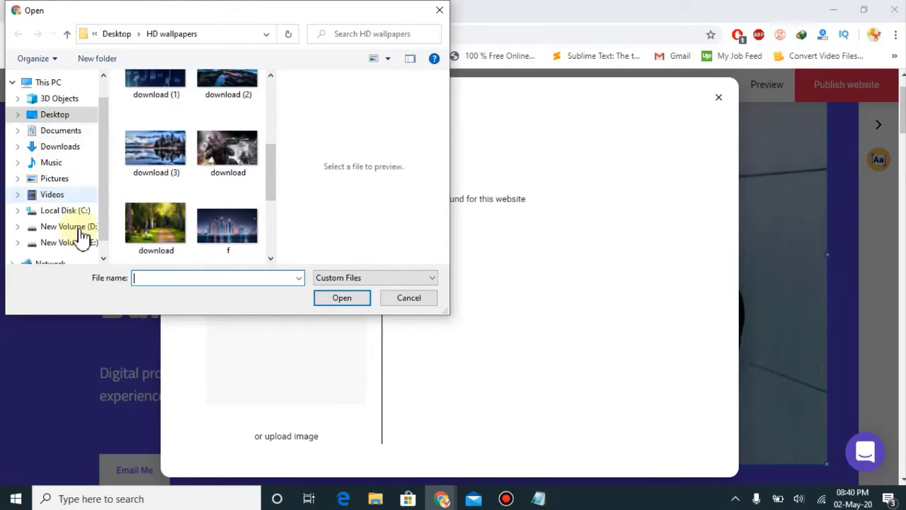
{"action": "left_click", "coordinate": [79, 230]}
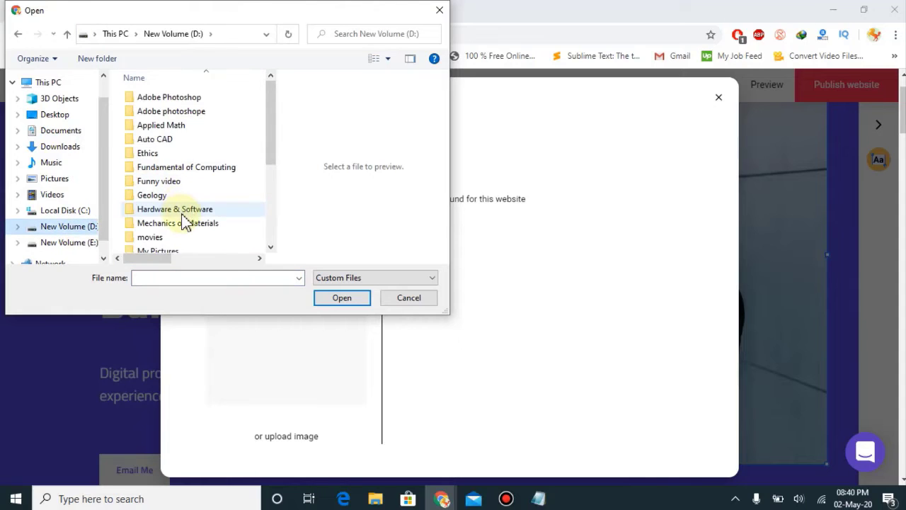
{"action": "left_click", "coordinate": [208, 251]}
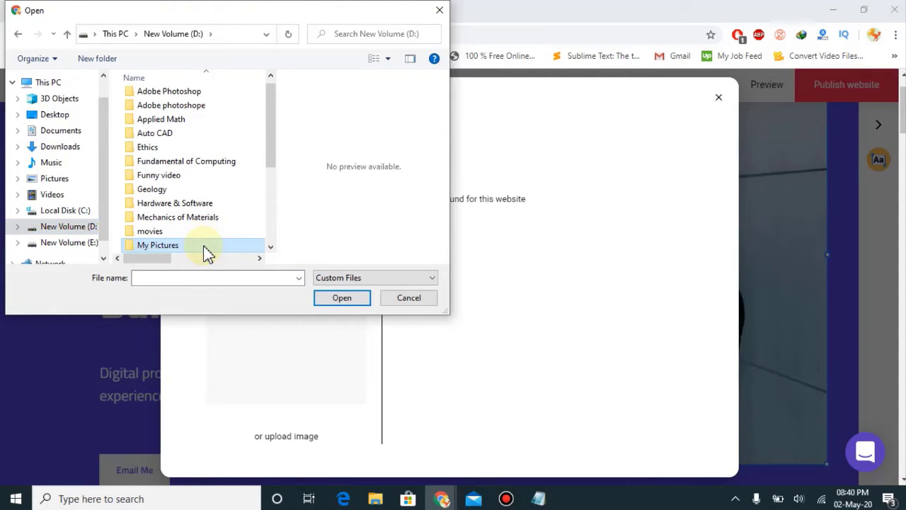
{"action": "double_click", "coordinate": [205, 251]}
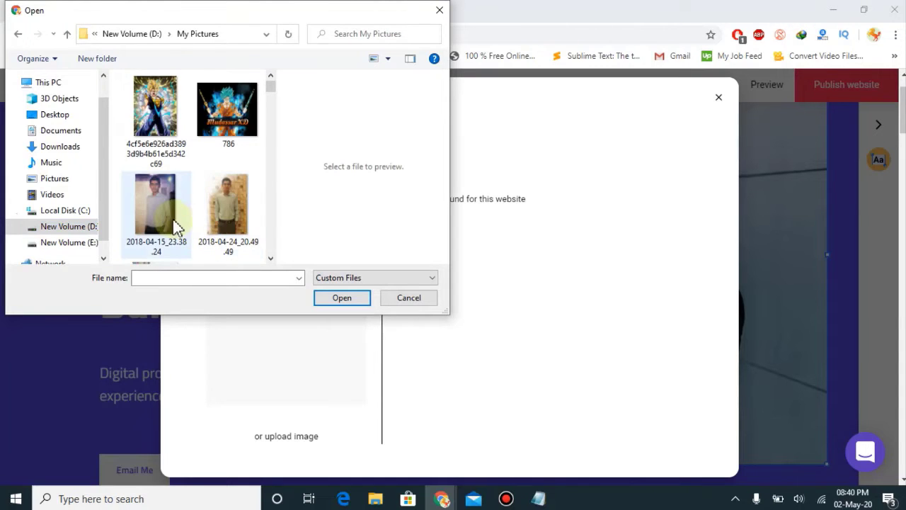
{"action": "double_click", "coordinate": [240, 193]}
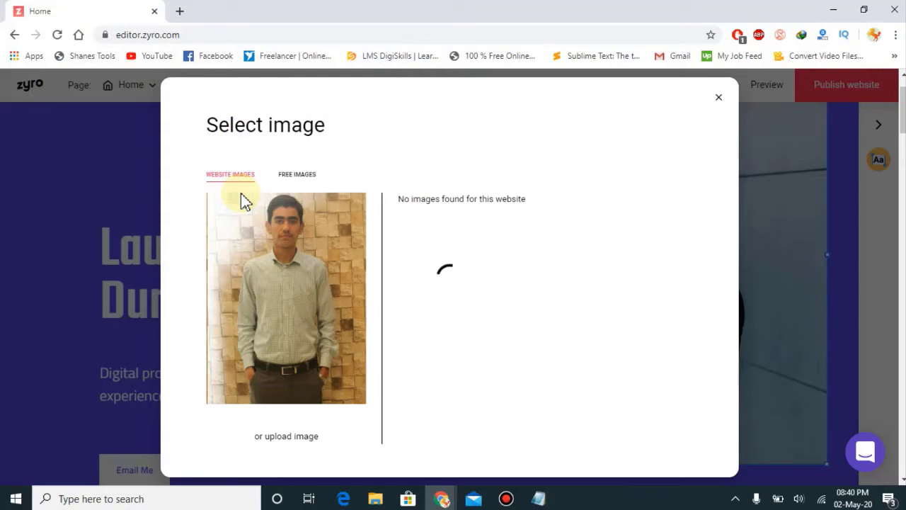
{"action": "left_click", "coordinate": [240, 193]}
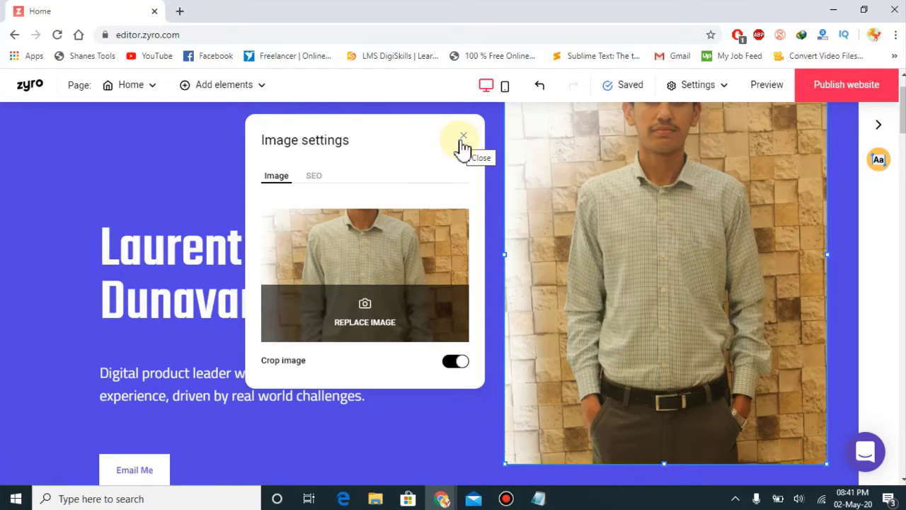
Step: Keep Crop image on so the uploaded portrait fills its frame, then close settings
{"action": "left_click", "coordinate": [455, 362]}
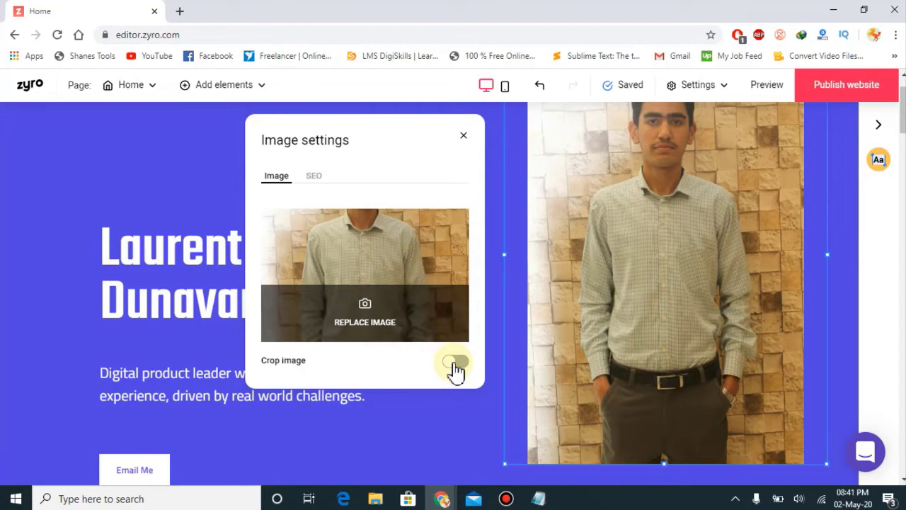
{"action": "left_click", "coordinate": [454, 364]}
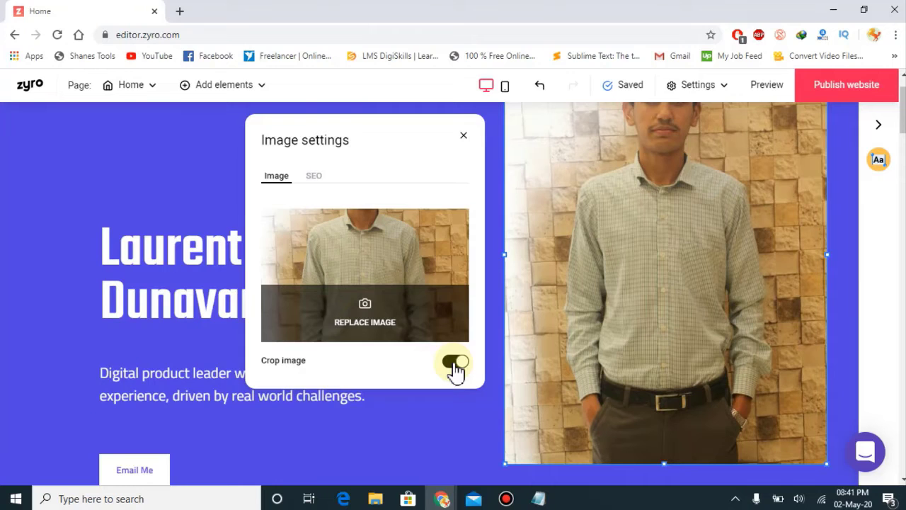
{"action": "left_click", "coordinate": [463, 138]}
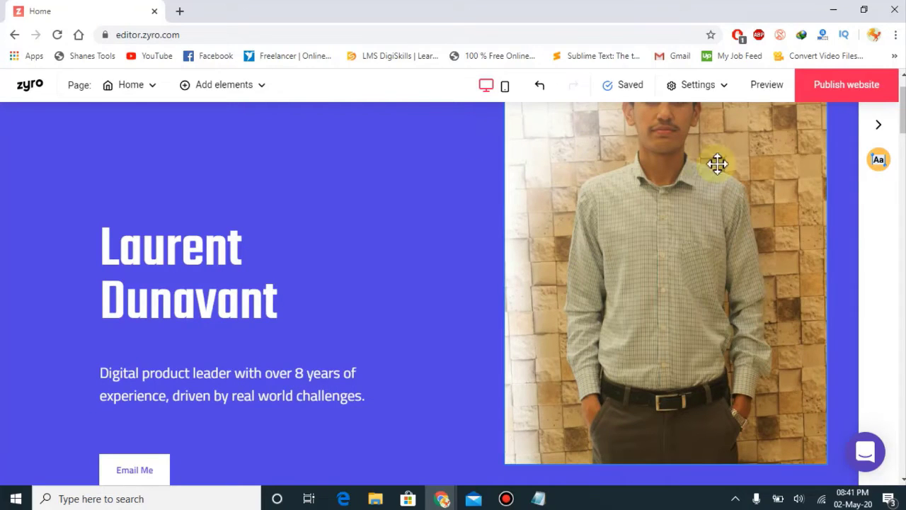
Step: Replace the hero heading text with the site owner's full name
{"action": "left_click", "coordinate": [167, 268]}
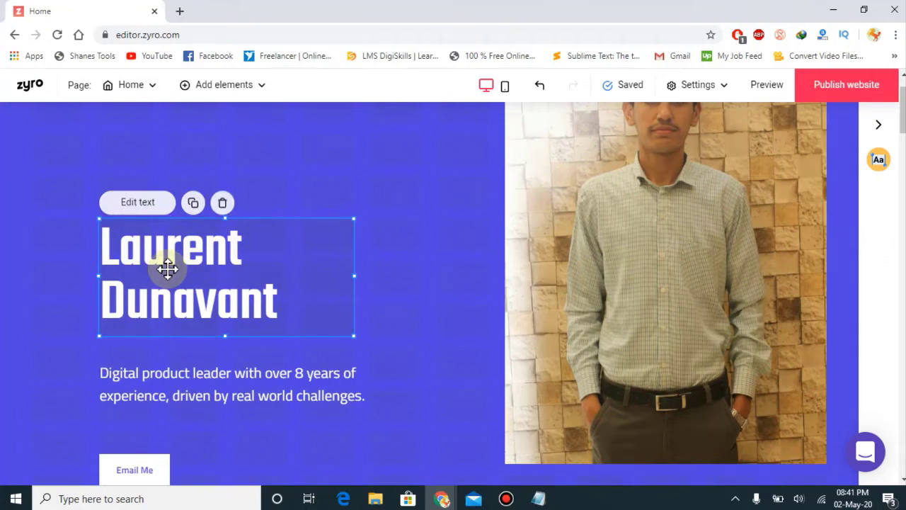
{"action": "left_click", "coordinate": [150, 206]}
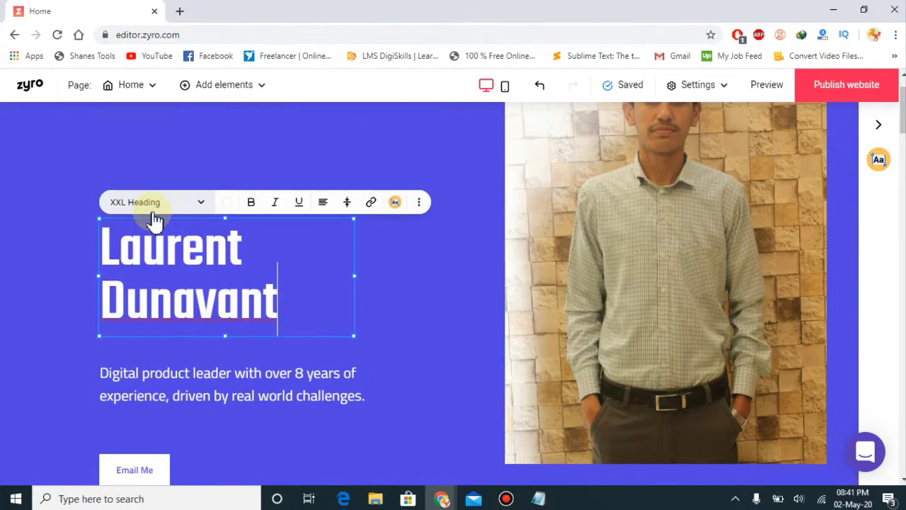
{"action": "key", "text": "ctrl+a"}
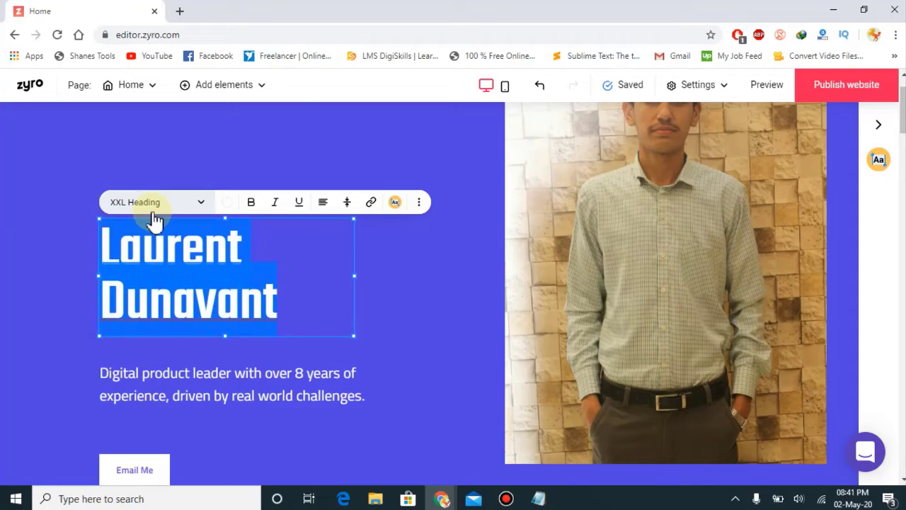
{"action": "key", "text": "BackSpace"}
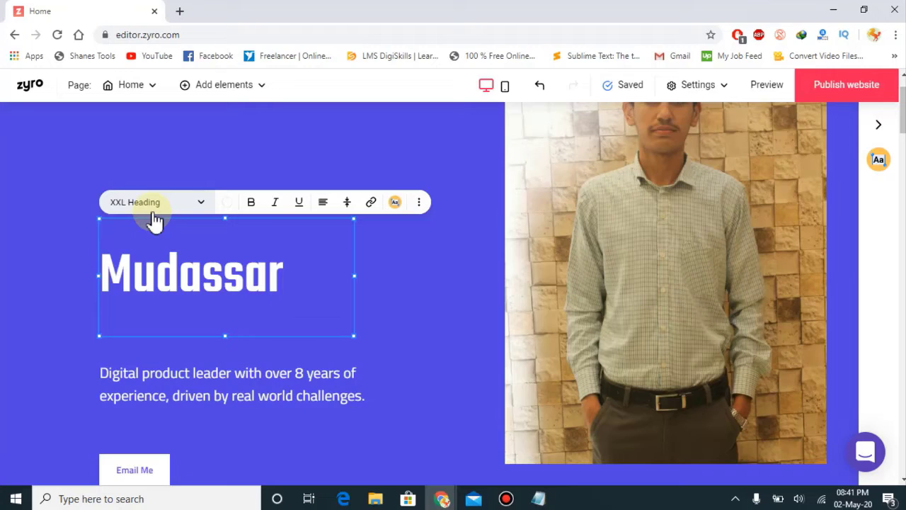
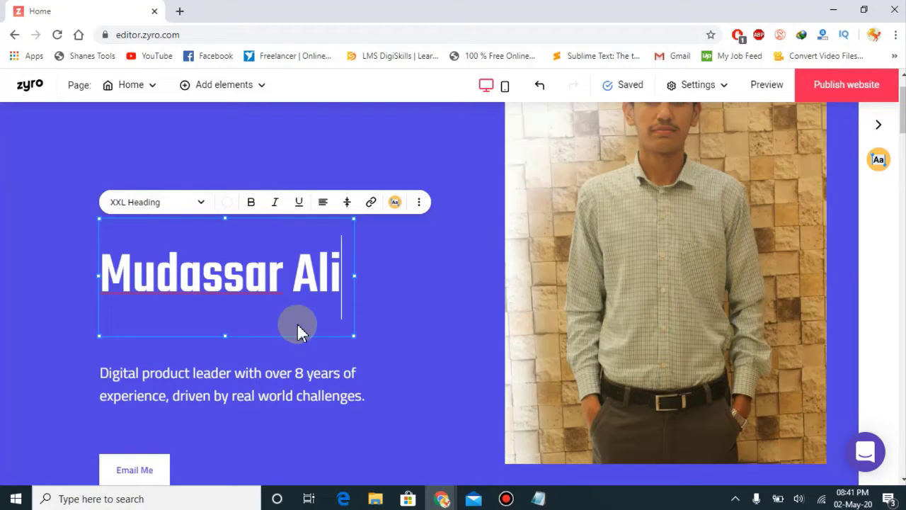
Step: Make the name heading bold, italic and centre-aligned
{"action": "left_click", "coordinate": [249, 206]}
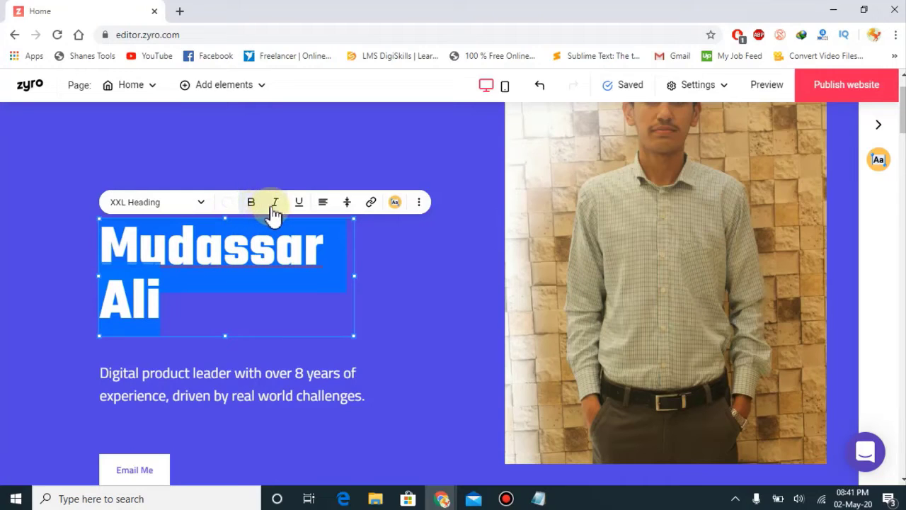
{"action": "left_click", "coordinate": [274, 203]}
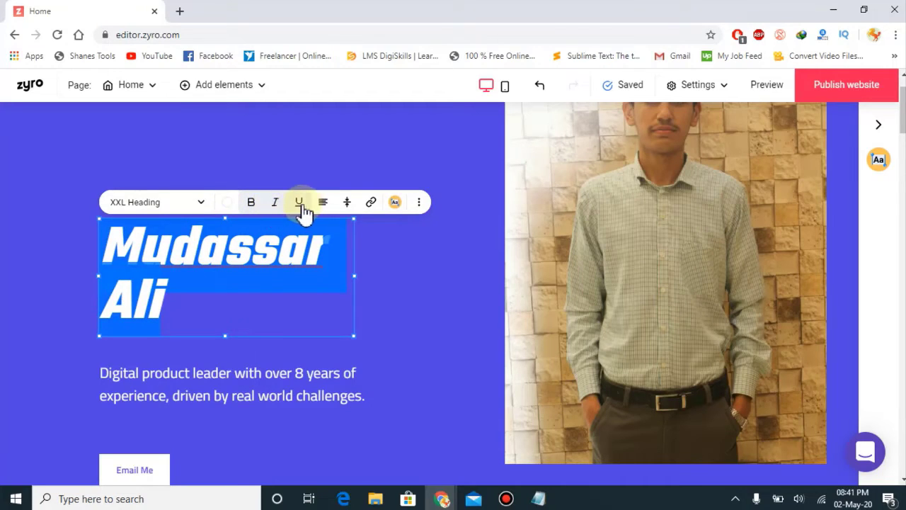
{"action": "left_click", "coordinate": [323, 204]}
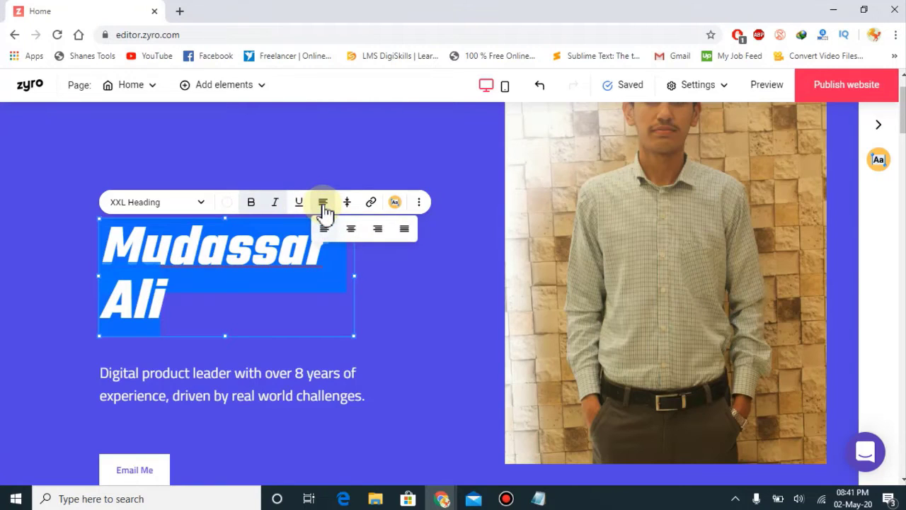
{"action": "left_click", "coordinate": [352, 232]}
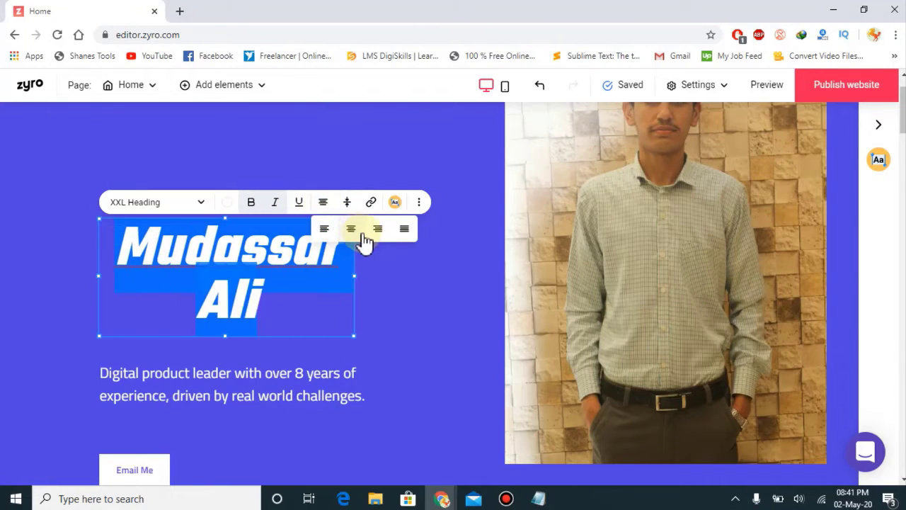
{"action": "left_click", "coordinate": [375, 234]}
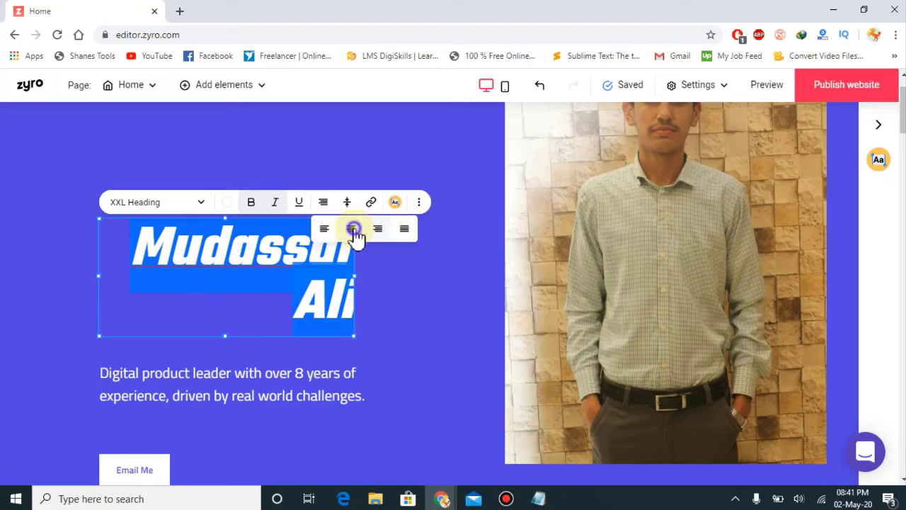
{"action": "left_click", "coordinate": [354, 230]}
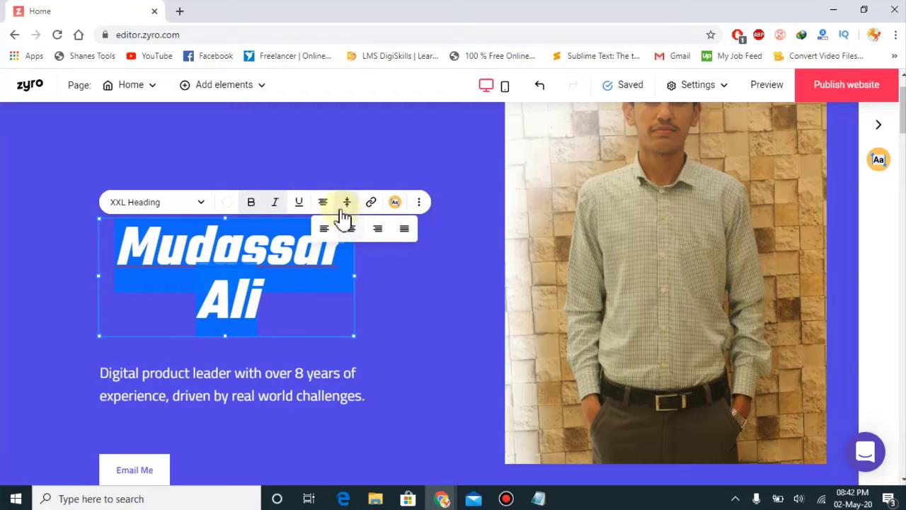
{"action": "left_click", "coordinate": [142, 205]}
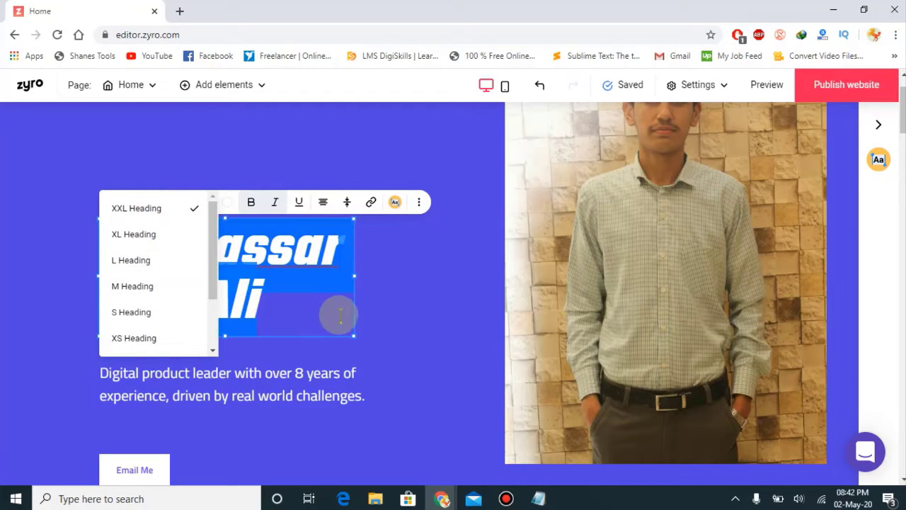
{"action": "left_click", "coordinate": [411, 321]}
{"action": "left_click_drag", "start_coordinate": [239, 391], "coordinate": [229, 373]}
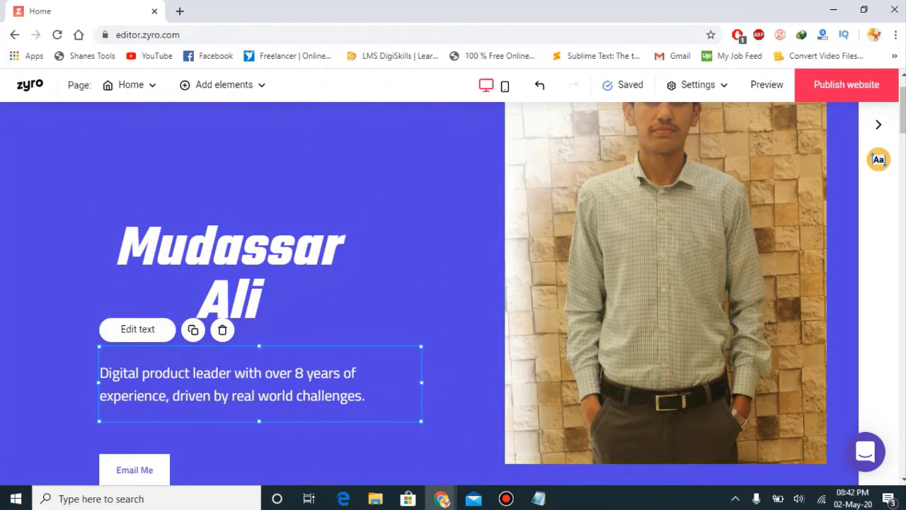
Step: Open the Email Me button settings and replace the template e-mail address
{"action": "left_click_drag", "start_coordinate": [904, 128], "coordinate": [903, 141]}
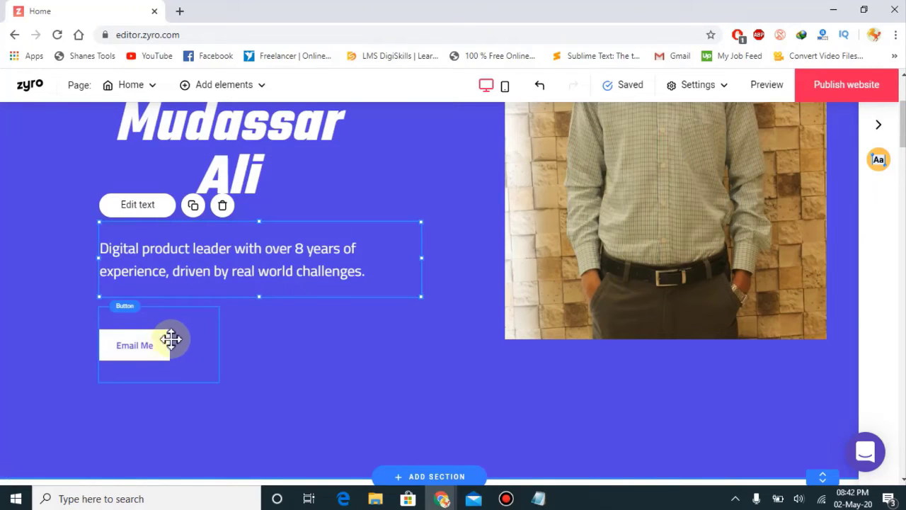
{"action": "left_click", "coordinate": [162, 345]}
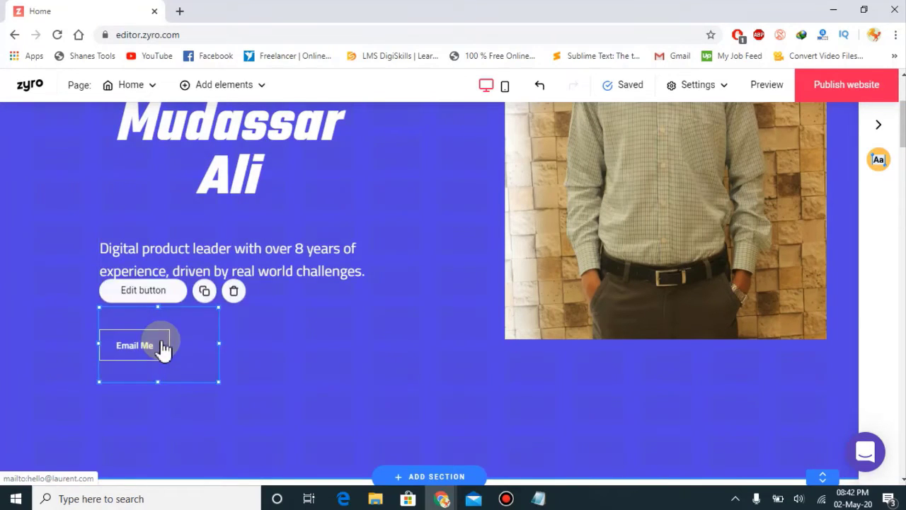
{"action": "left_click", "coordinate": [141, 292]}
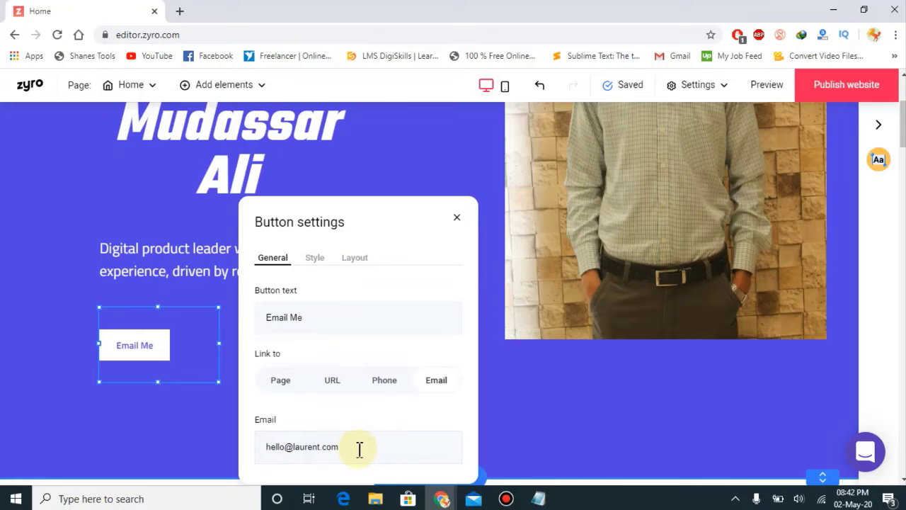
{"action": "left_click_drag", "start_coordinate": [349, 447], "coordinate": [271, 445]}
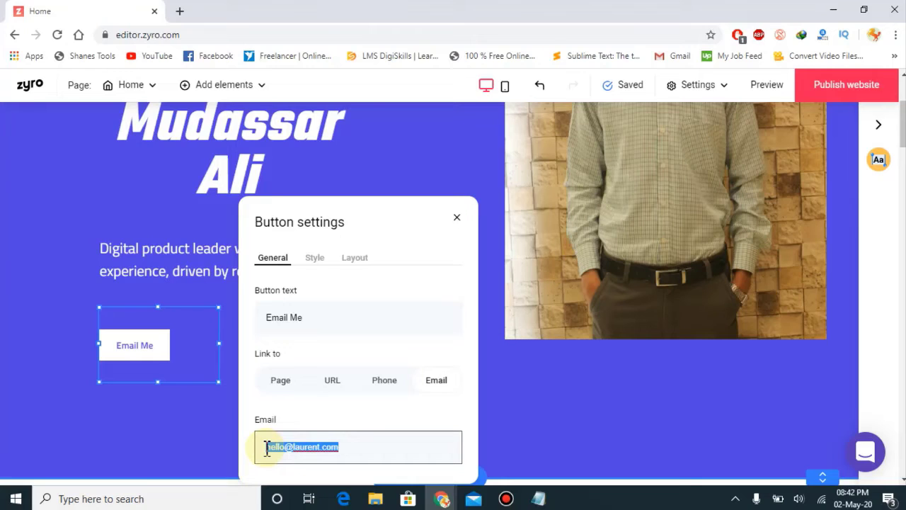
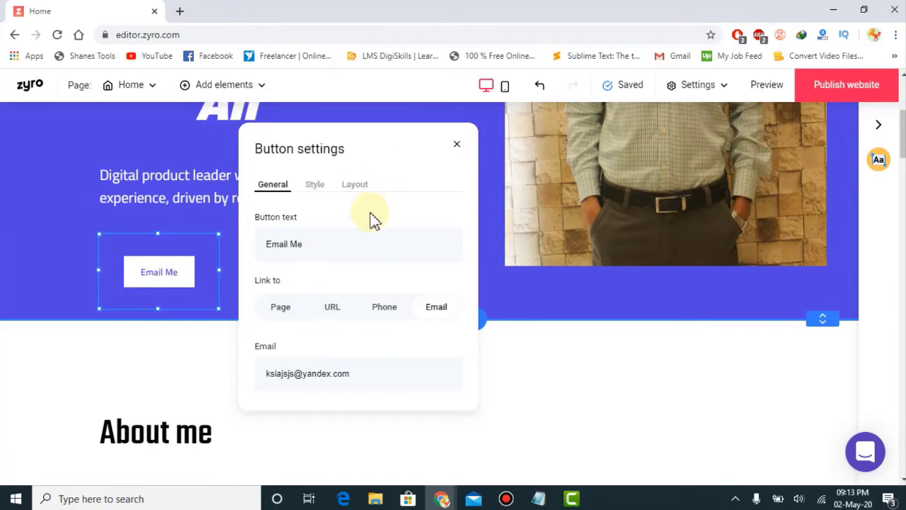
Step: Try page, web address and phone link types, then return to Link to Email
{"action": "left_click", "coordinate": [279, 317]}
{"action": "left_click", "coordinate": [282, 395]}
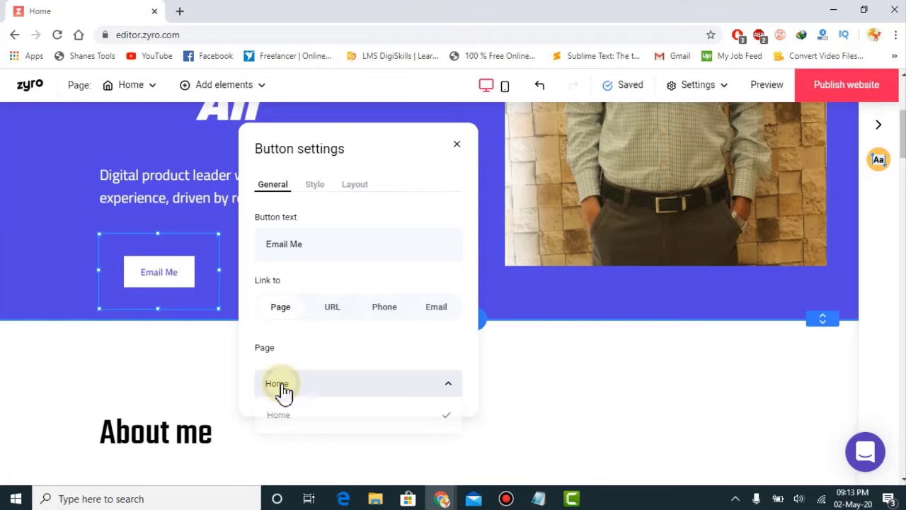
{"action": "left_click", "coordinate": [281, 391]}
{"action": "left_click", "coordinate": [330, 317]}
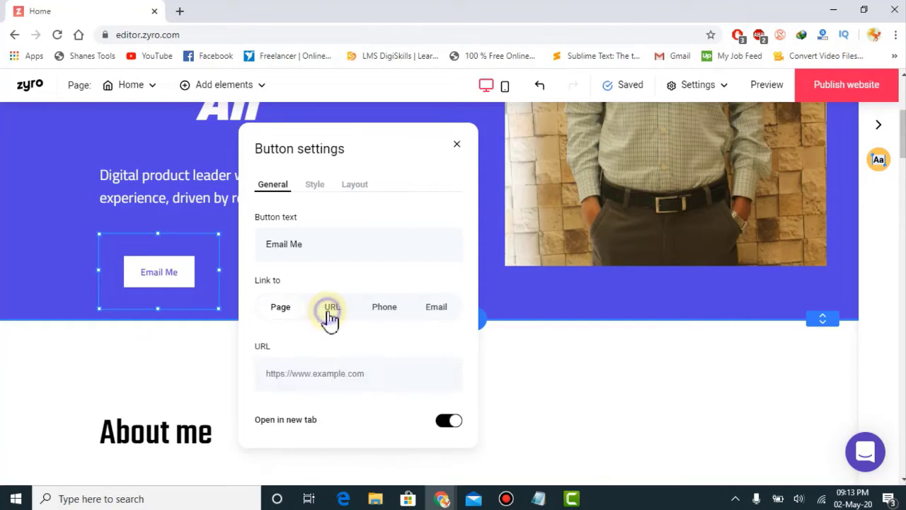
{"action": "left_click", "coordinate": [322, 382]}
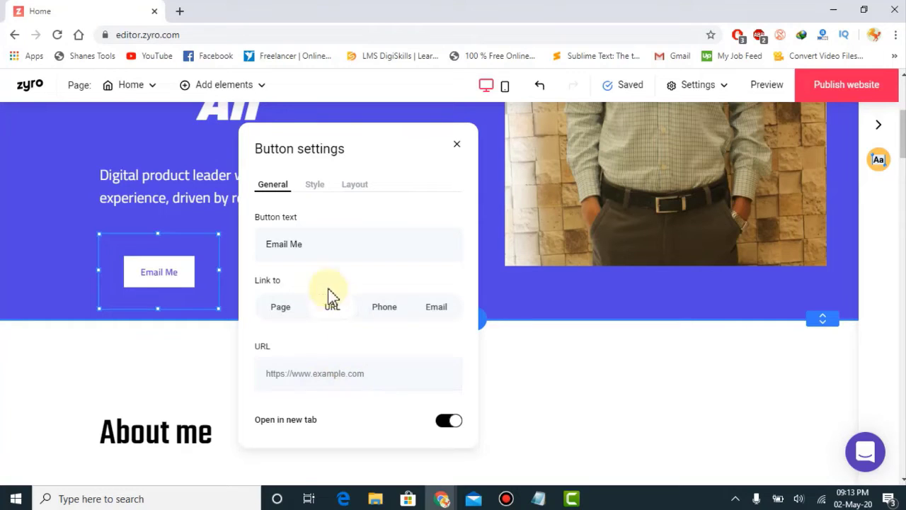
{"action": "left_click_drag", "start_coordinate": [308, 244], "coordinate": [228, 252]}
{"action": "left_click", "coordinate": [330, 247]}
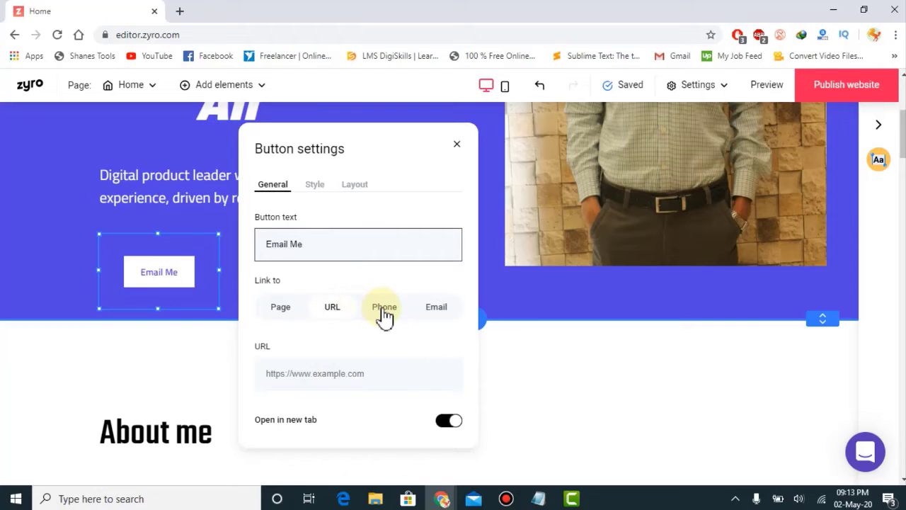
{"action": "left_click", "coordinate": [379, 310]}
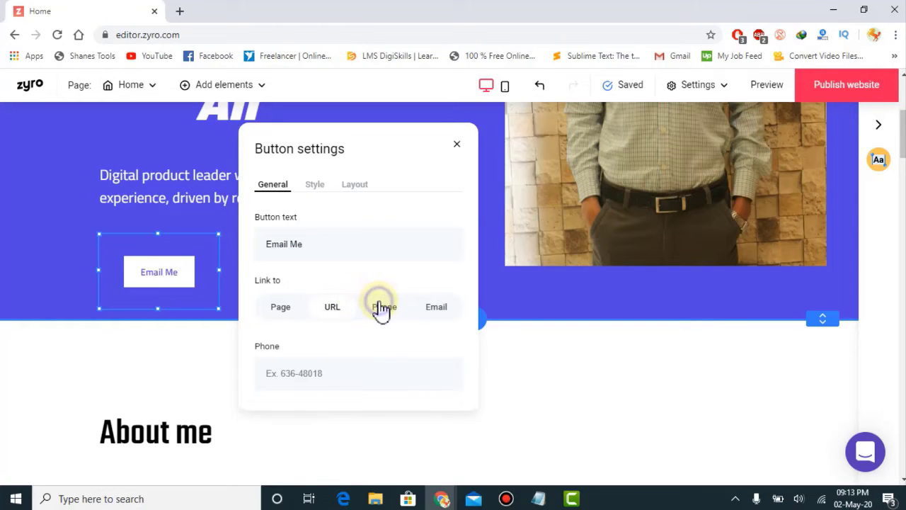
{"action": "left_click", "coordinate": [431, 307]}
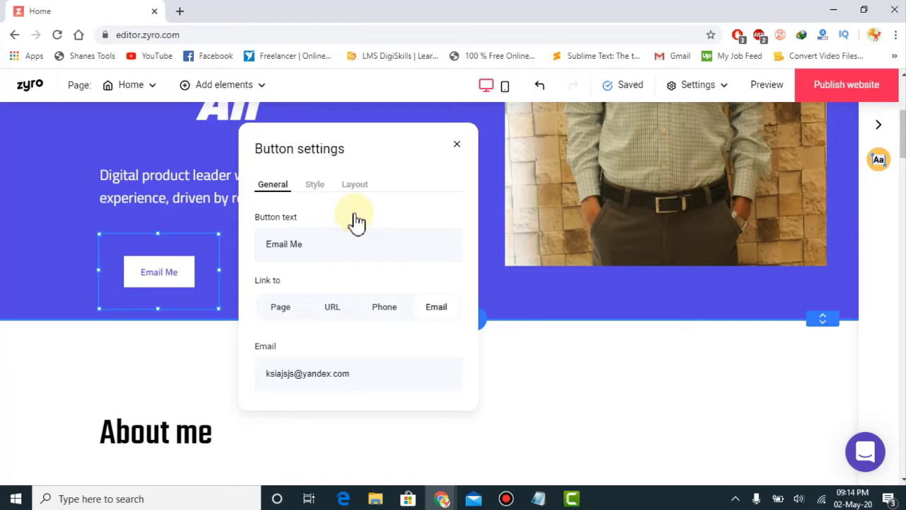
Step: Keep the Primary button style after trying Secondary, and close the button settings
{"action": "left_click", "coordinate": [315, 191]}
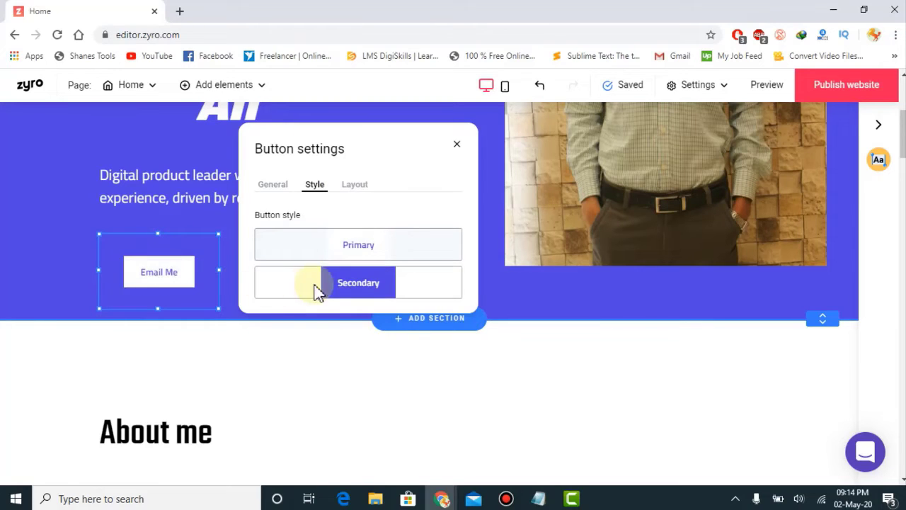
{"action": "left_click", "coordinate": [342, 290]}
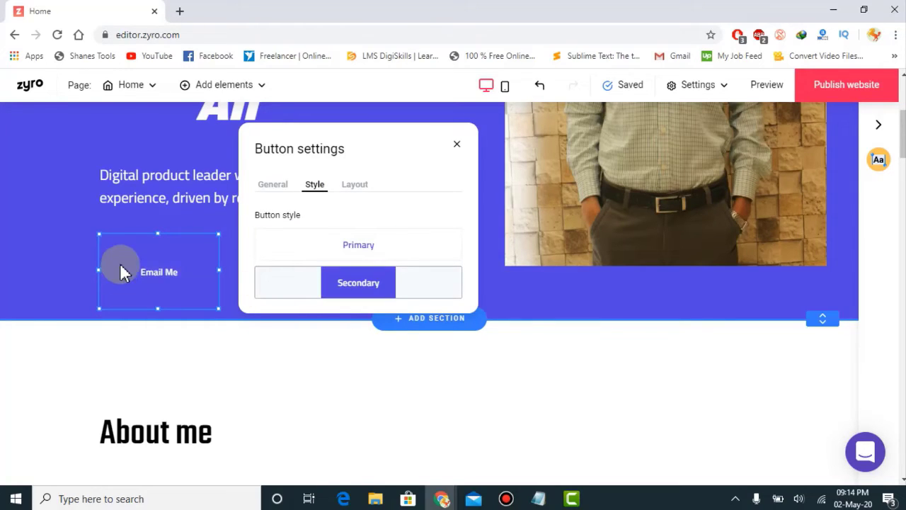
{"action": "left_click", "coordinate": [328, 255]}
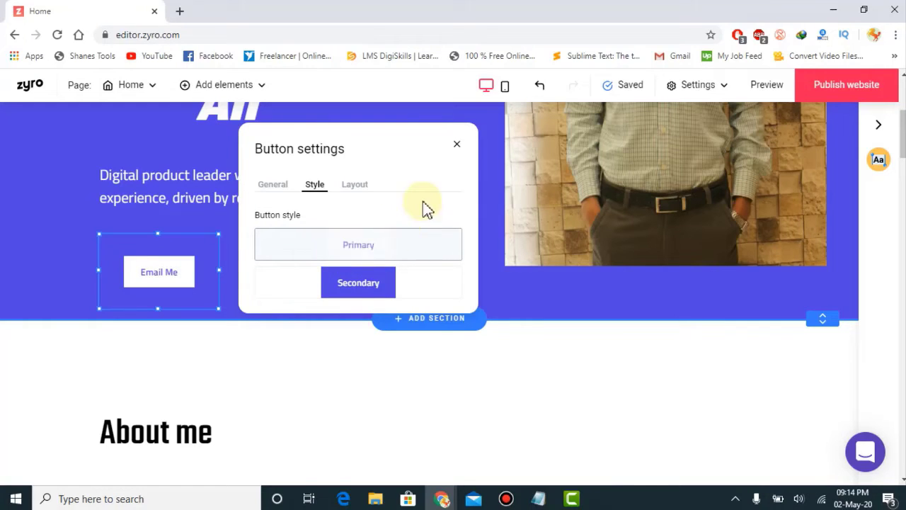
{"action": "left_click", "coordinate": [457, 148]}
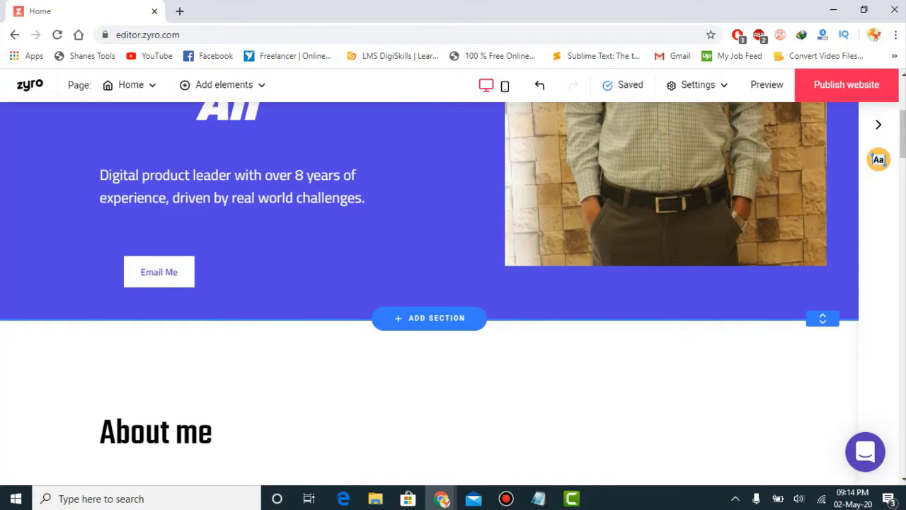
{"action": "scroll", "coordinate": [453, 294], "scroll_direction": "up", "scroll_amount": 3}
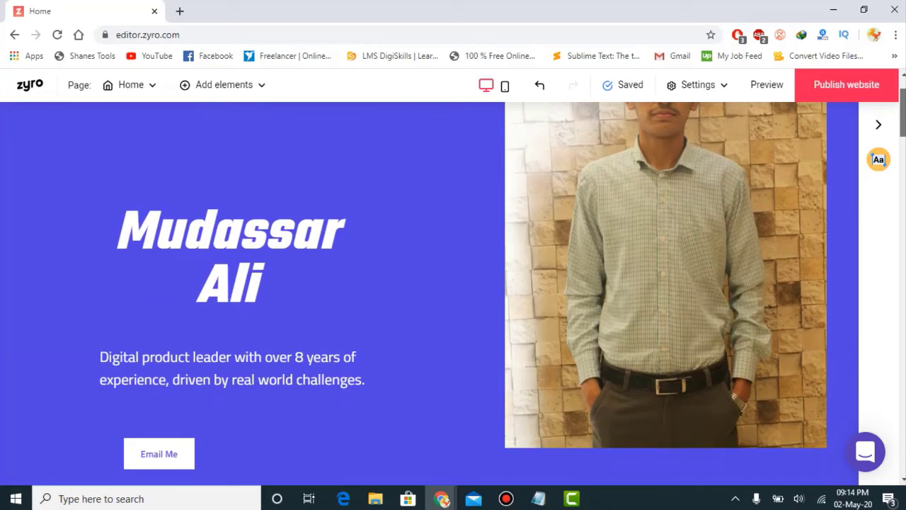
{"action": "scroll", "coordinate": [453, 294], "scroll_direction": "up", "scroll_amount": 2}
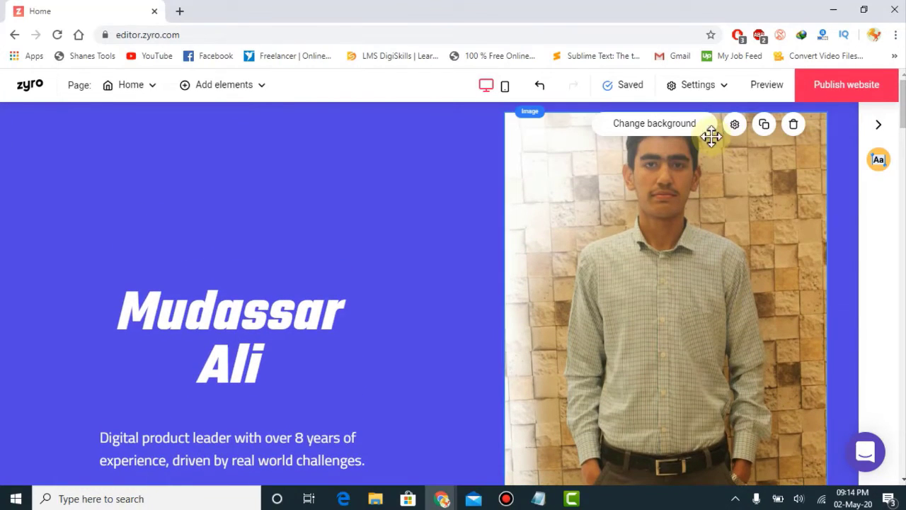
Step: Change the hero background colour to red, keeping grid gaps enabled in Layout
{"action": "left_click", "coordinate": [647, 124]}
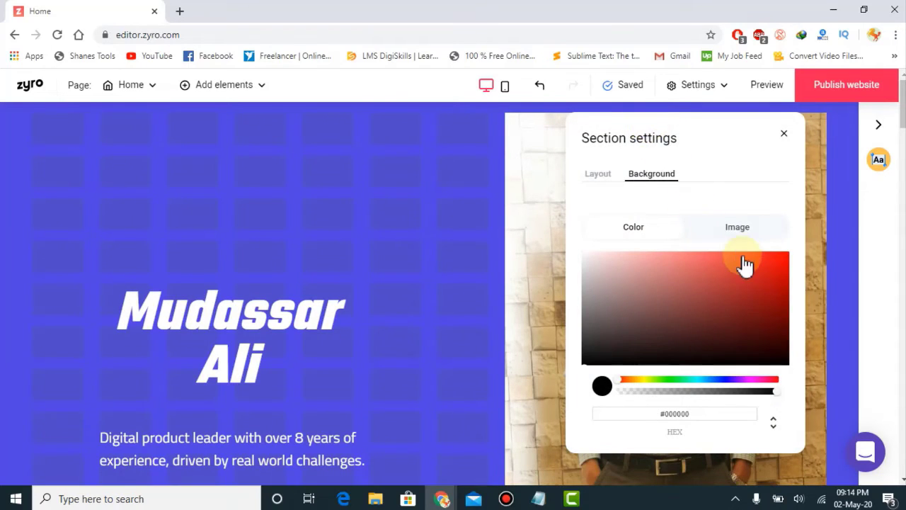
{"action": "left_click", "coordinate": [761, 262]}
{"action": "left_click_drag", "start_coordinate": [762, 262], "coordinate": [786, 266]}
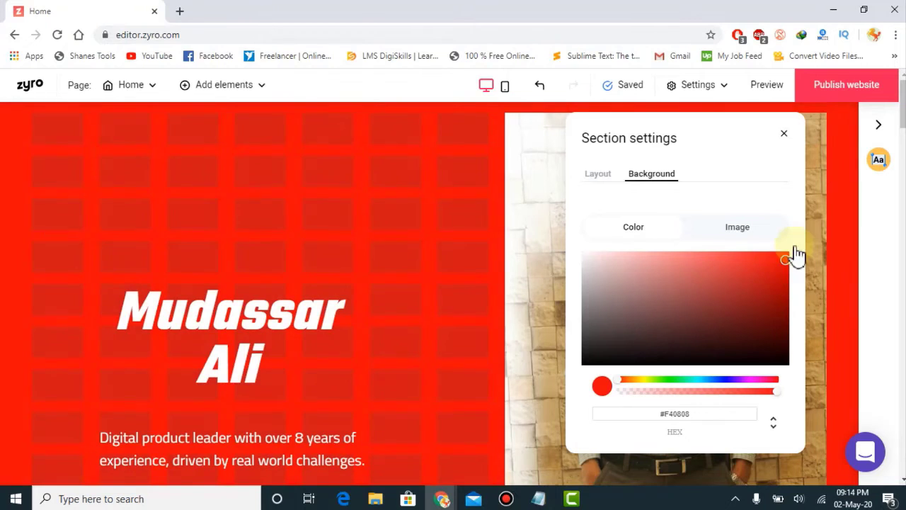
{"action": "left_click", "coordinate": [599, 175]}
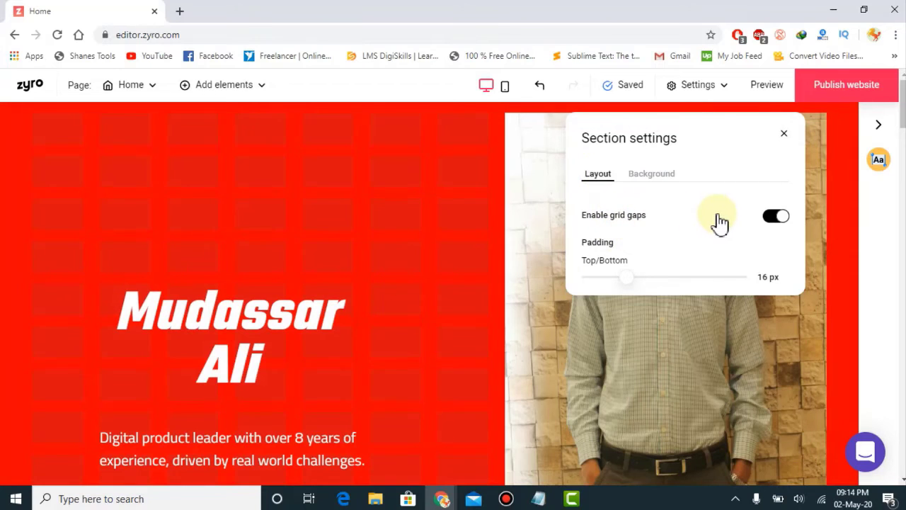
{"action": "left_click", "coordinate": [775, 218]}
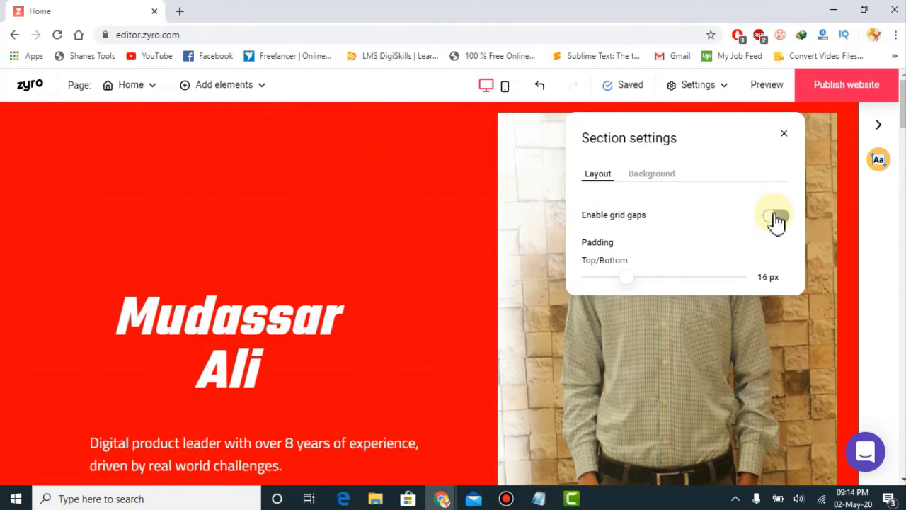
{"action": "left_click", "coordinate": [775, 219]}
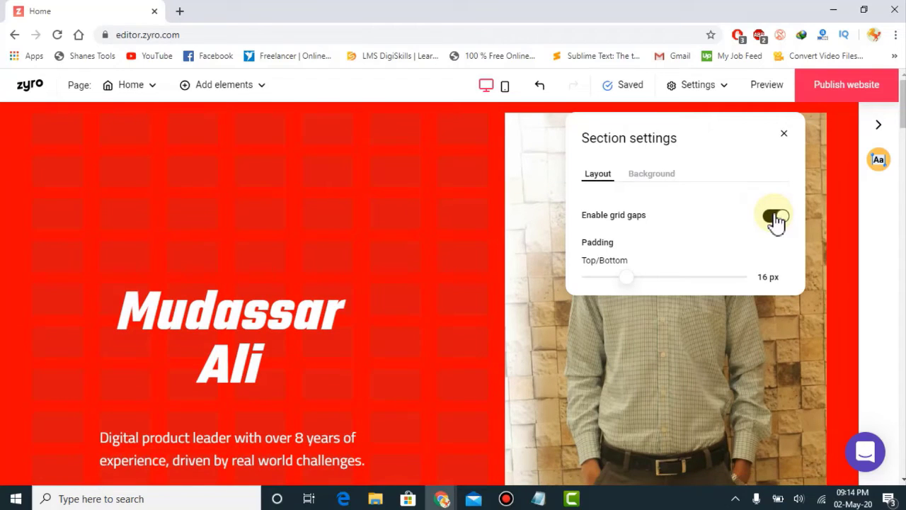
{"action": "left_click", "coordinate": [786, 134]}
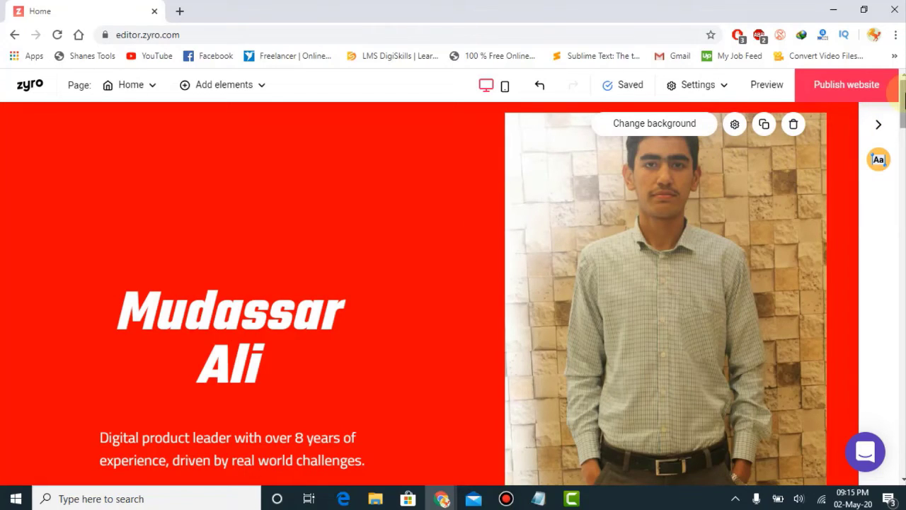
Step: Add a Video element to the red hero and position it below the Email Me button
{"action": "left_click_drag", "start_coordinate": [901, 93], "coordinate": [903, 114]}
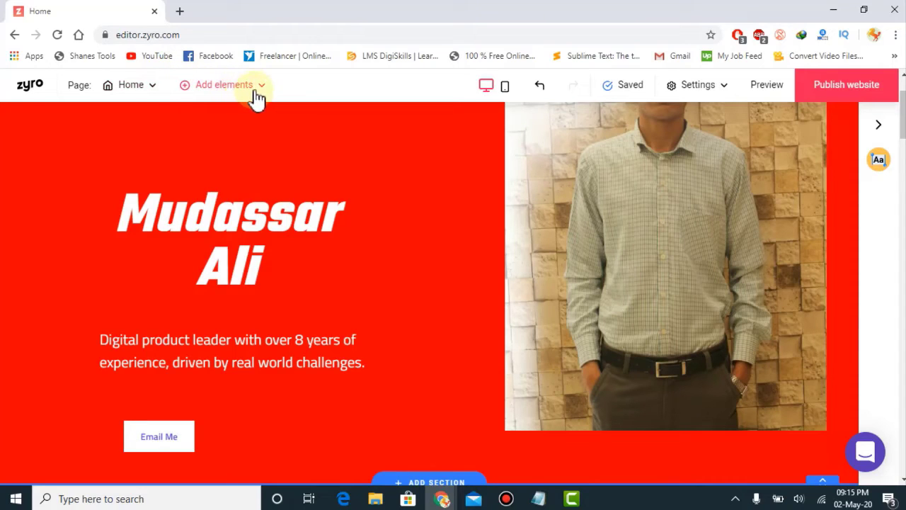
{"action": "left_click", "coordinate": [208, 90]}
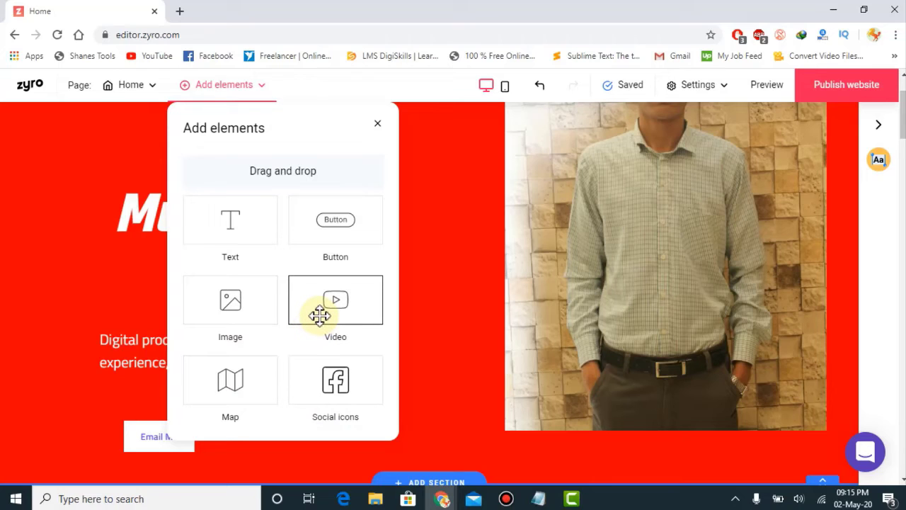
{"action": "left_click_drag", "start_coordinate": [319, 315], "coordinate": [318, 465]}
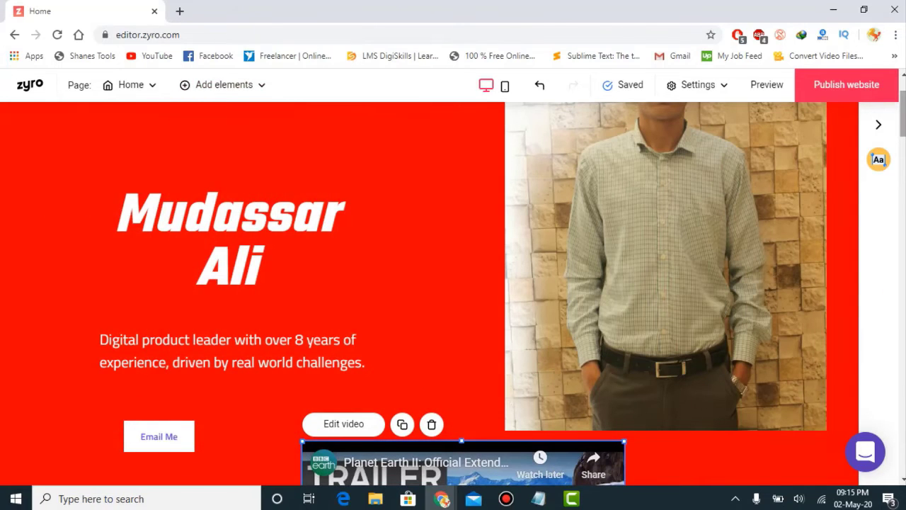
{"action": "scroll", "coordinate": [457, 353], "scroll_direction": "down", "scroll_amount": 4}
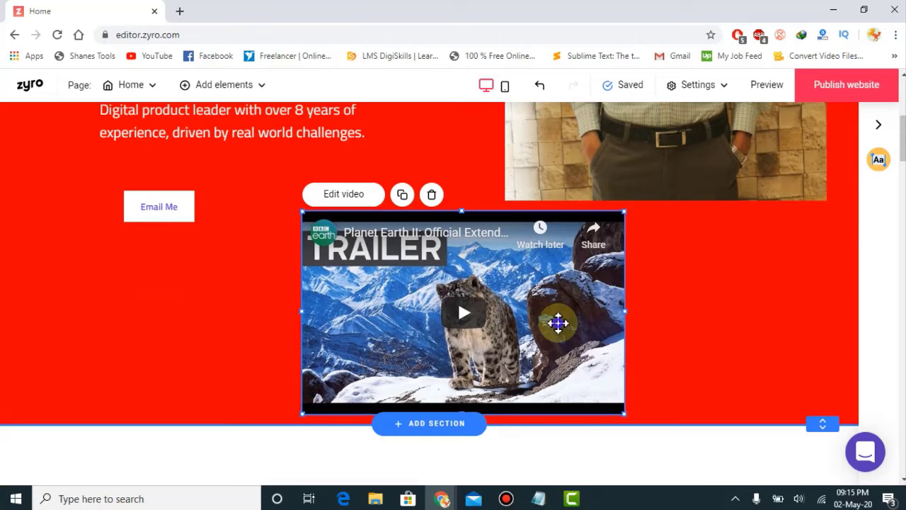
{"action": "left_click_drag", "start_coordinate": [442, 363], "coordinate": [382, 361]}
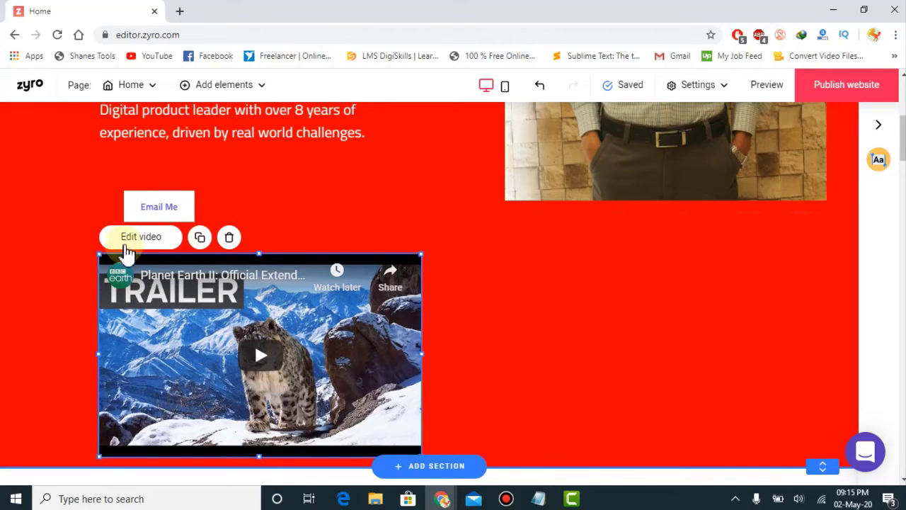
Step: Select the embed's current video link in its settings and open YouTube in a new tab
{"action": "left_click", "coordinate": [126, 240]}
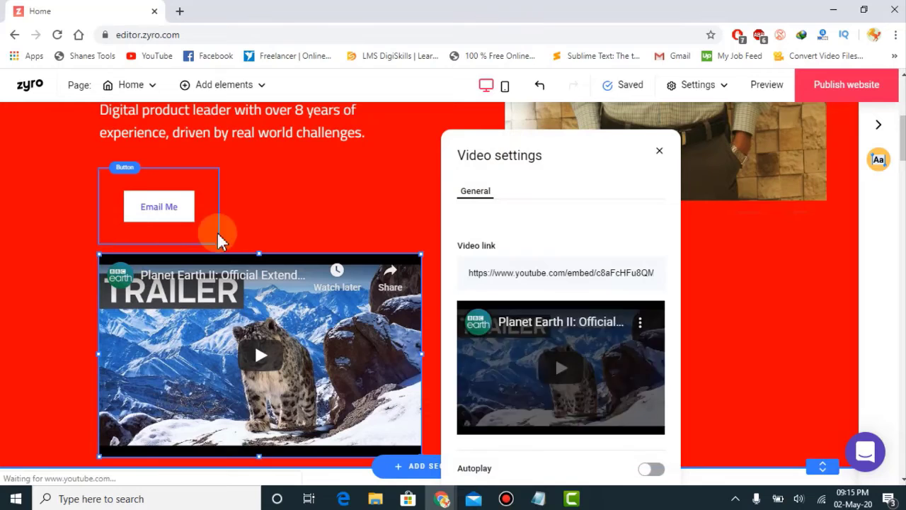
{"action": "left_click_drag", "start_coordinate": [470, 276], "coordinate": [660, 273]}
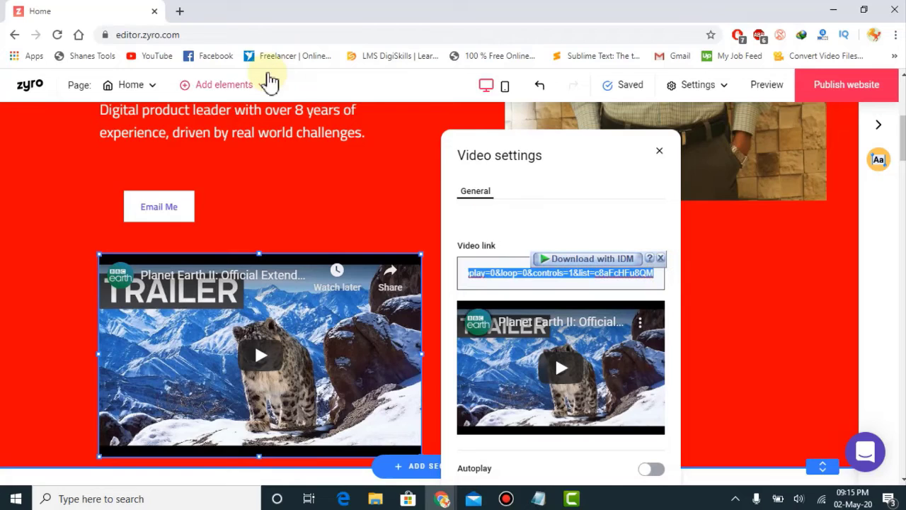
{"action": "left_click", "coordinate": [183, 12]}
{"action": "left_click", "coordinate": [148, 63]}
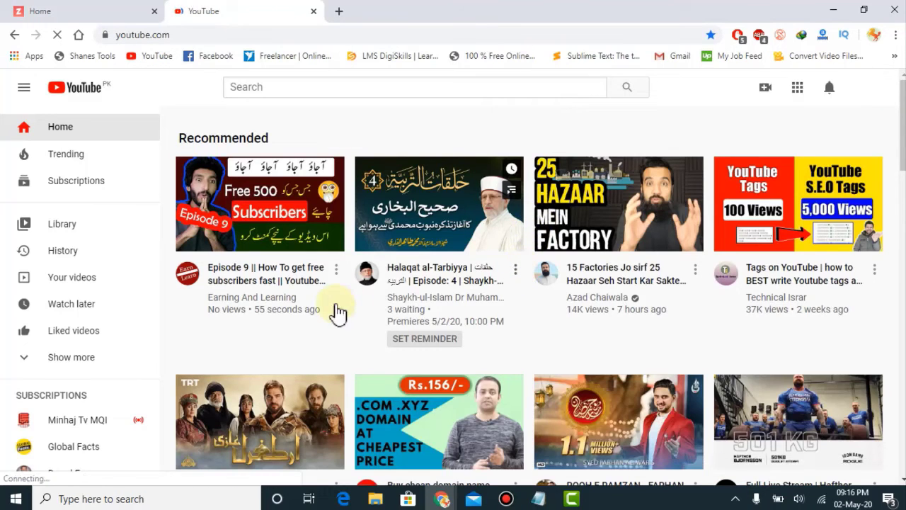
Step: Go to YouTube Studio from the account menu to reach the channel dashboard
{"action": "left_click", "coordinate": [337, 270]}
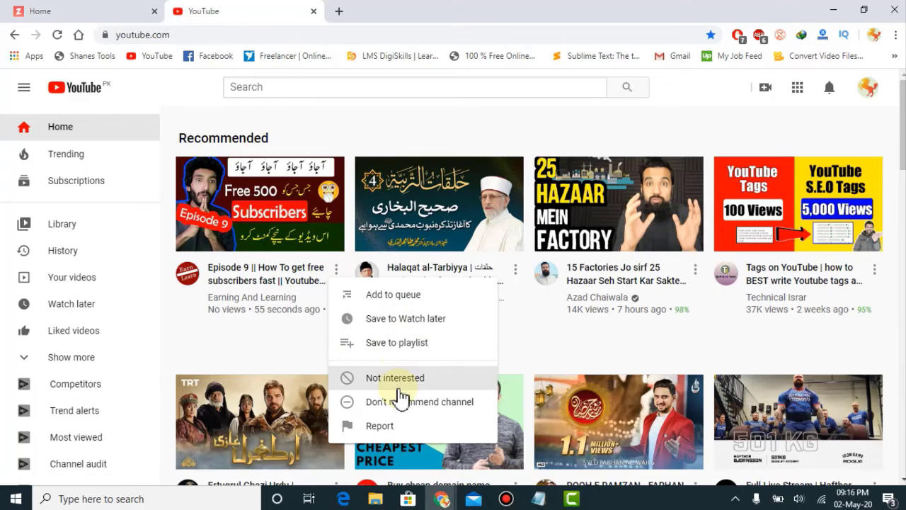
{"action": "mouse_move", "coordinate": [212, 235]}
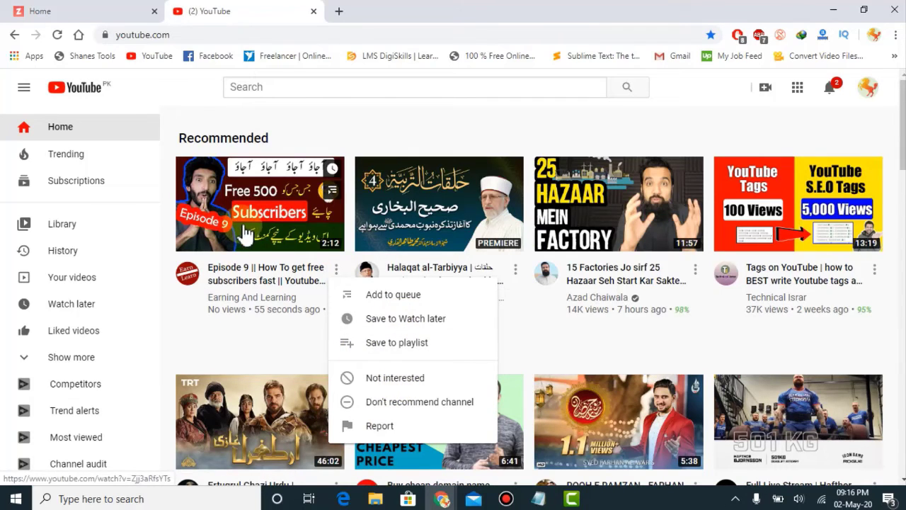
{"action": "left_click", "coordinate": [869, 87]}
{"action": "left_click", "coordinate": [712, 196]}
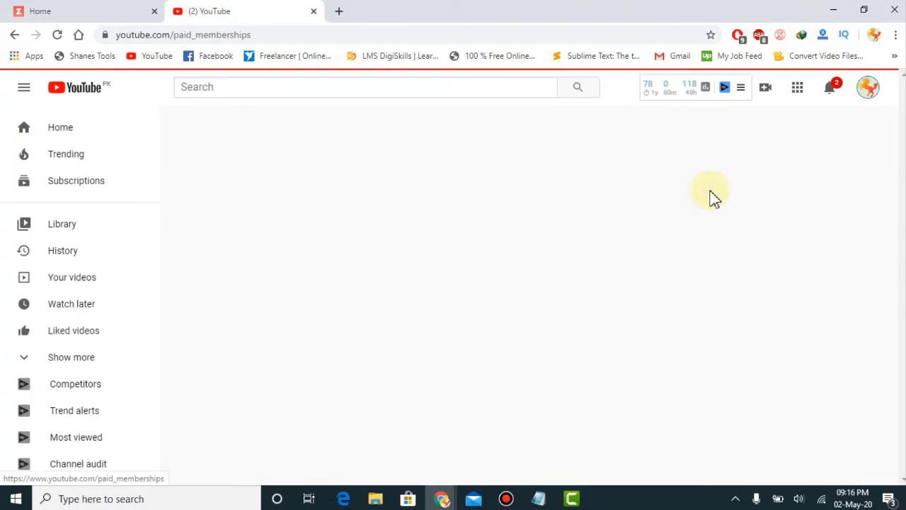
{"action": "left_click", "coordinate": [866, 91]}
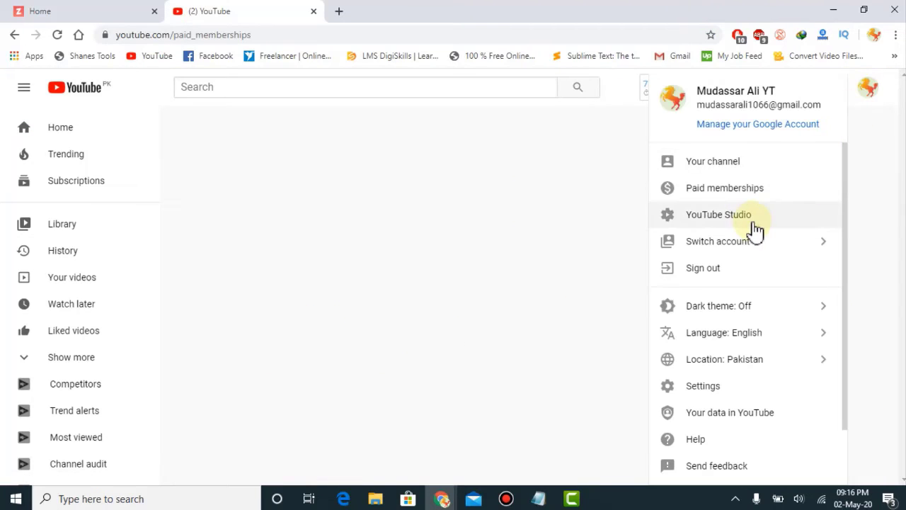
{"action": "left_click", "coordinate": [750, 216]}
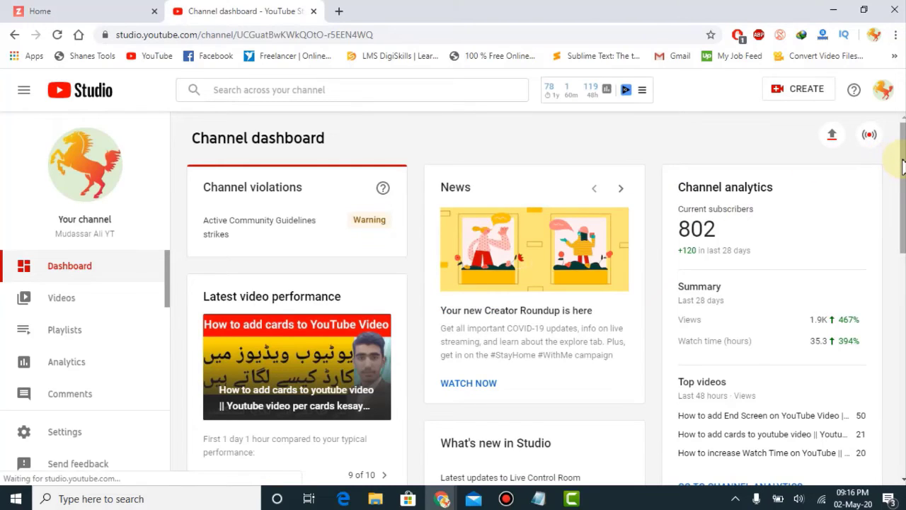
Step: Copy the shareable link of the latest upload, 'How to add cards to YouTube Video', from Studio's Videos list
{"action": "left_click_drag", "start_coordinate": [902, 166], "coordinate": [903, 188]}
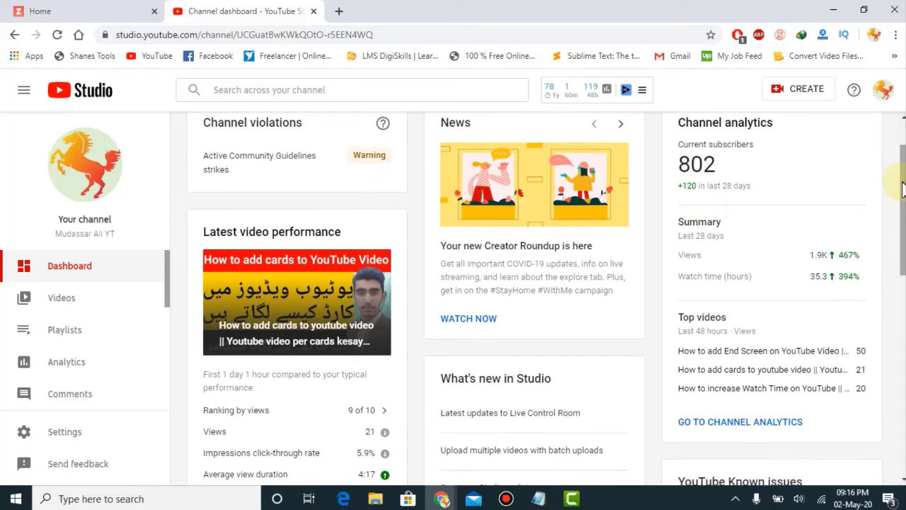
{"action": "left_click", "coordinate": [41, 309]}
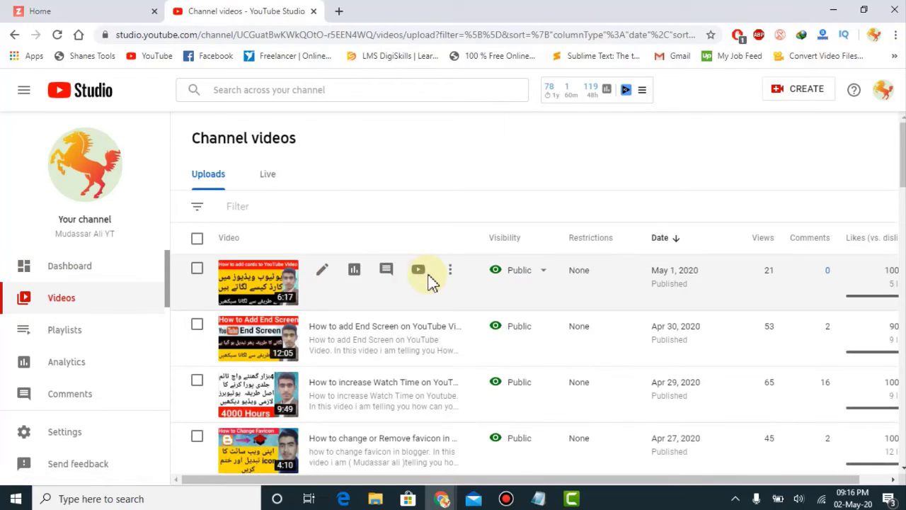
{"action": "left_click", "coordinate": [449, 275]}
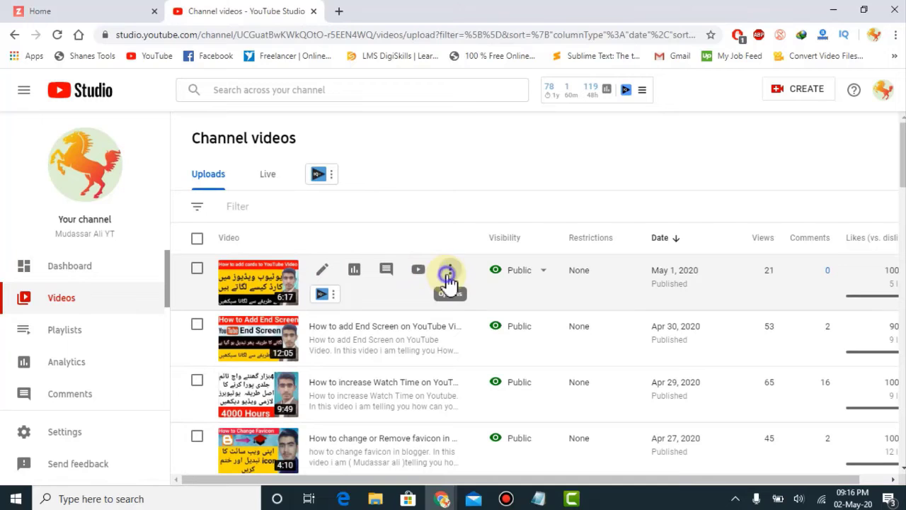
{"action": "left_click", "coordinate": [425, 300]}
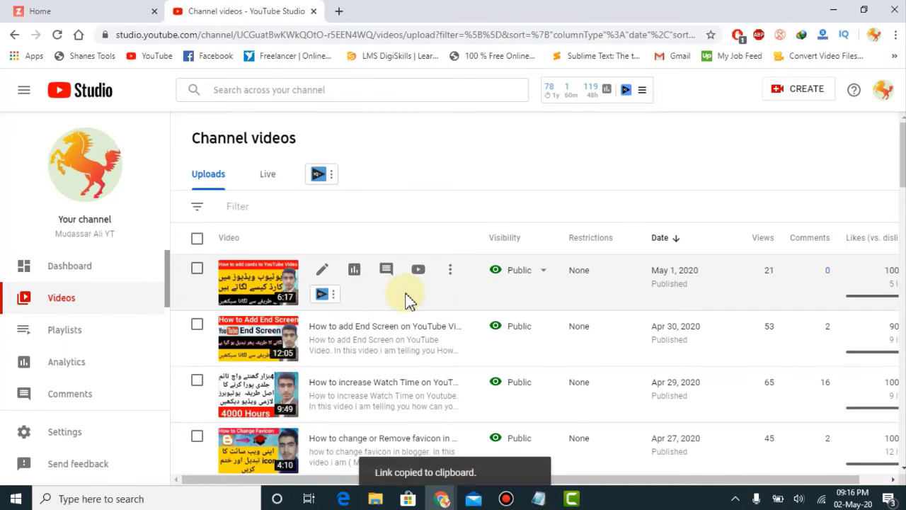
Step: Paste the copied YouTube link into the embed's Video link, leaving Autoplay off
{"action": "left_click", "coordinate": [89, 10]}
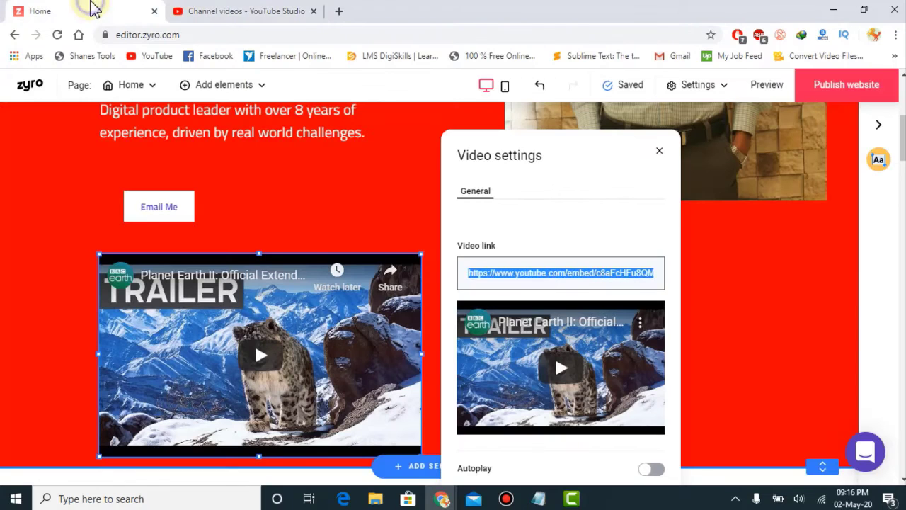
{"action": "key", "text": "ctrl+v"}
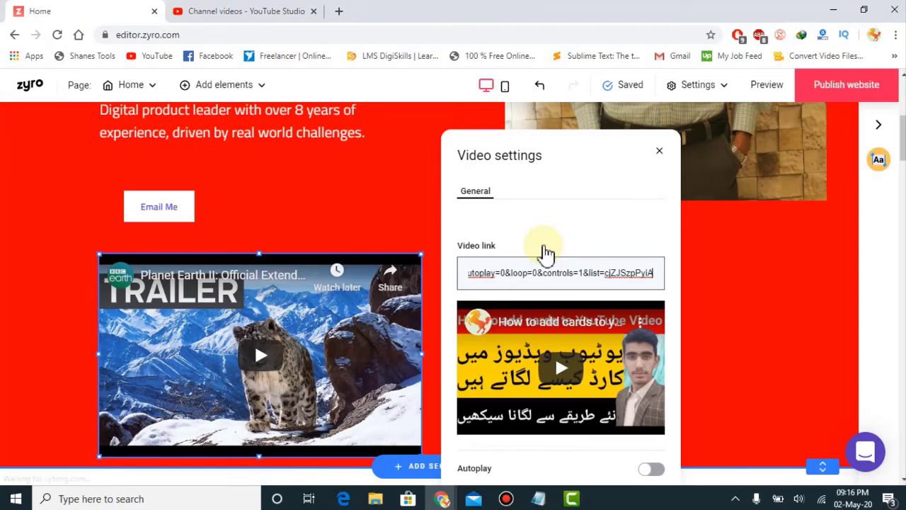
{"action": "scroll", "coordinate": [544, 247], "scroll_direction": "down", "scroll_amount": 1}
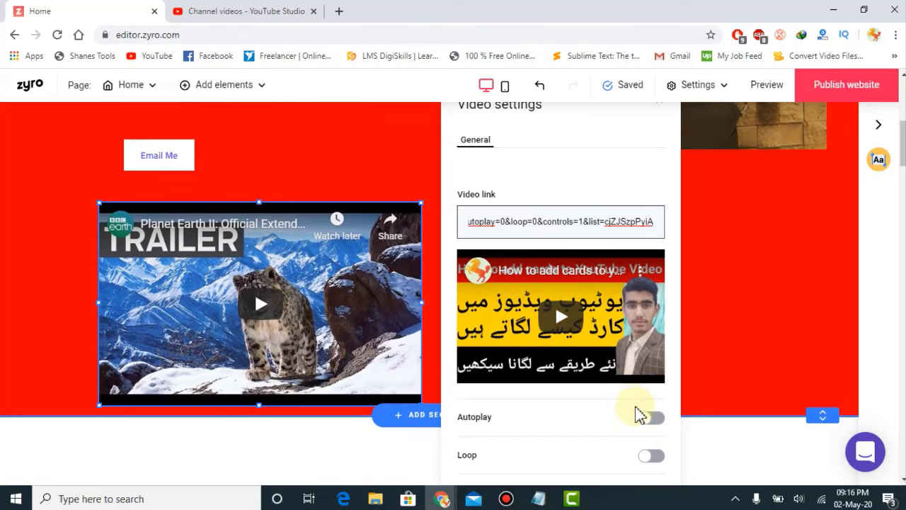
{"action": "left_click", "coordinate": [650, 419]}
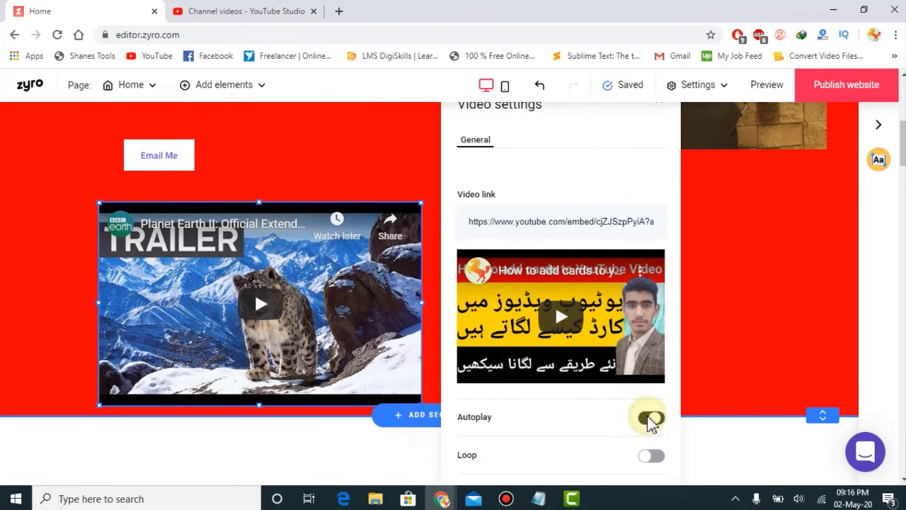
{"action": "left_click", "coordinate": [650, 419]}
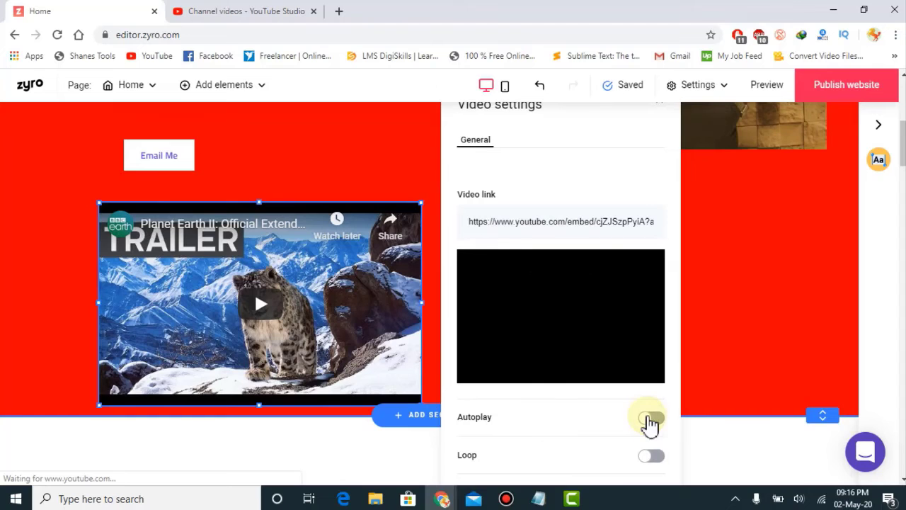
Step: Switch off Show video controls, close the video settings, and scroll down to About me
{"action": "scroll", "coordinate": [555, 303], "scroll_direction": "down", "scroll_amount": 2}
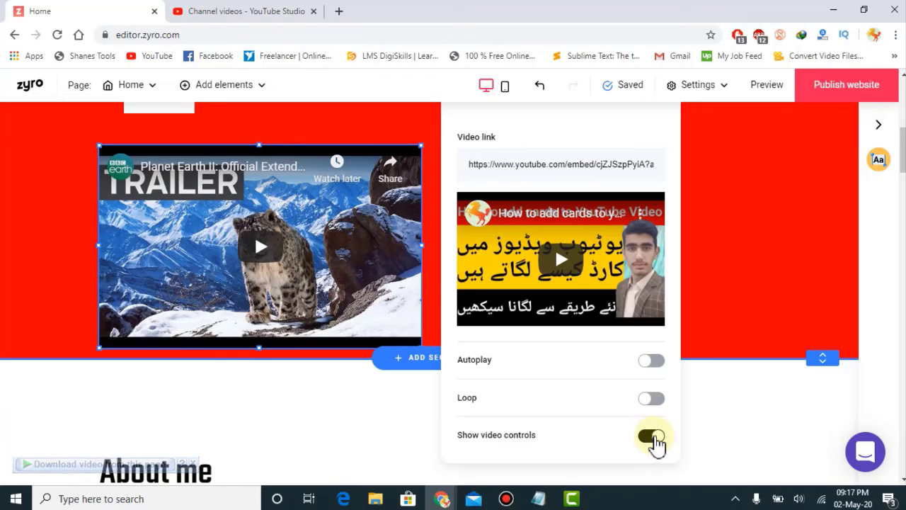
{"action": "left_click", "coordinate": [656, 434]}
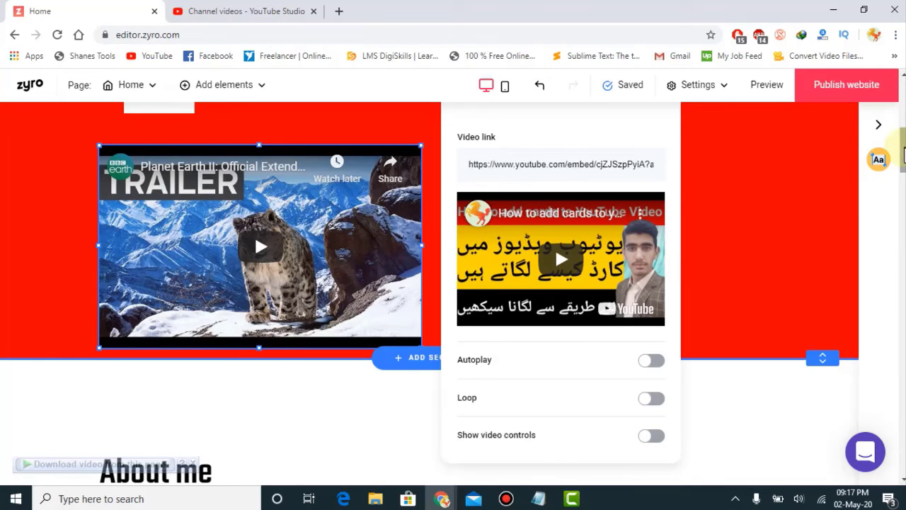
{"action": "left_click_drag", "start_coordinate": [903, 148], "coordinate": [655, 213]}
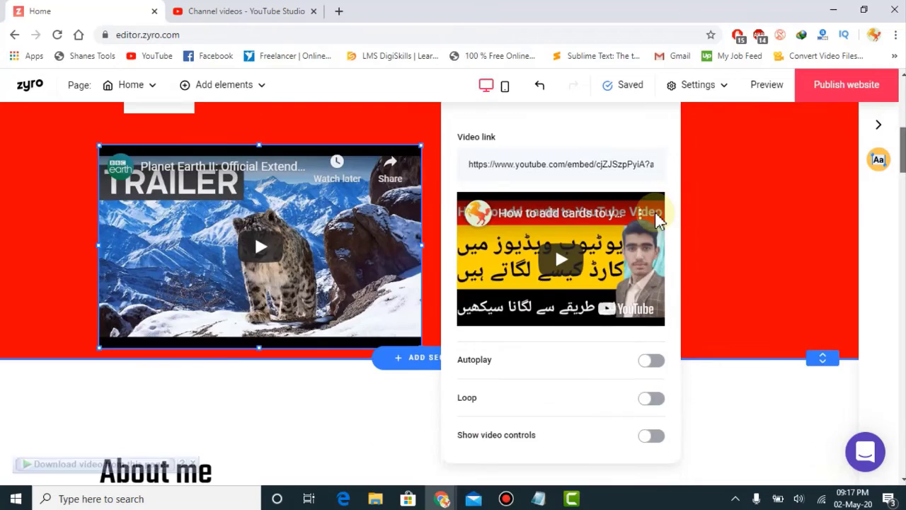
{"action": "scroll", "coordinate": [741, 211], "scroll_direction": "up", "scroll_amount": 1}
{"action": "scroll", "coordinate": [743, 214], "scroll_direction": "up", "scroll_amount": 3}
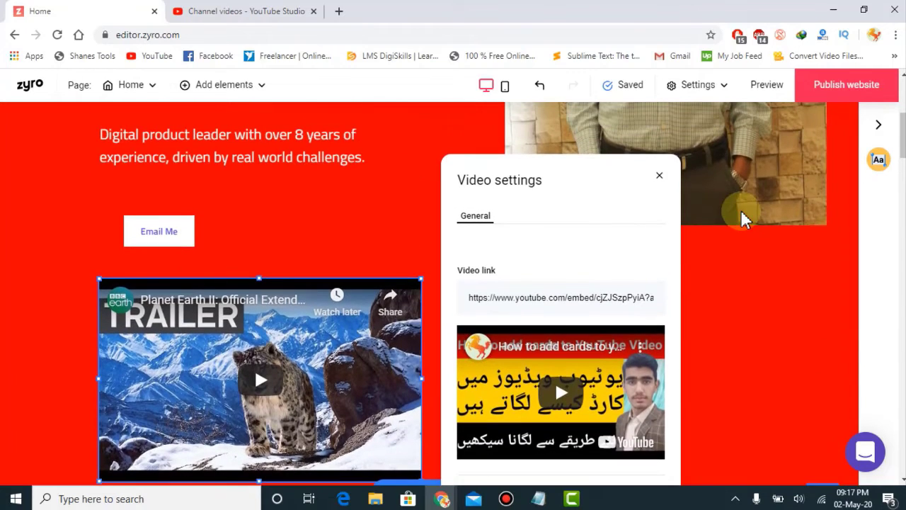
{"action": "left_click", "coordinate": [660, 177]}
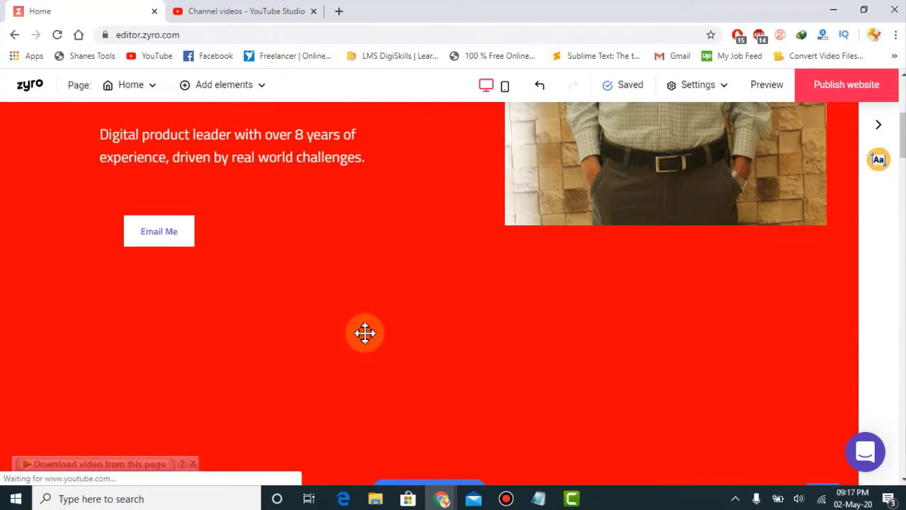
{"action": "left_click_drag", "start_coordinate": [904, 145], "coordinate": [904, 175]}
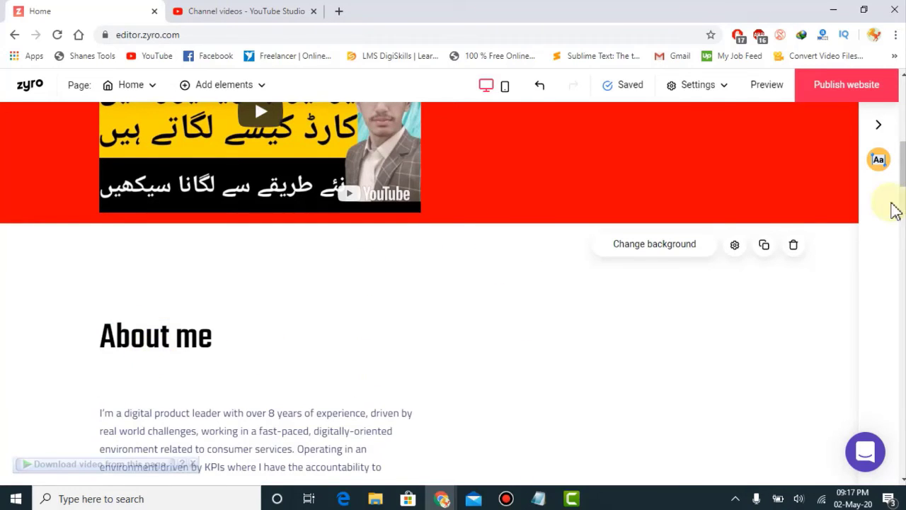
{"action": "left_click_drag", "start_coordinate": [904, 164], "coordinate": [904, 180]}
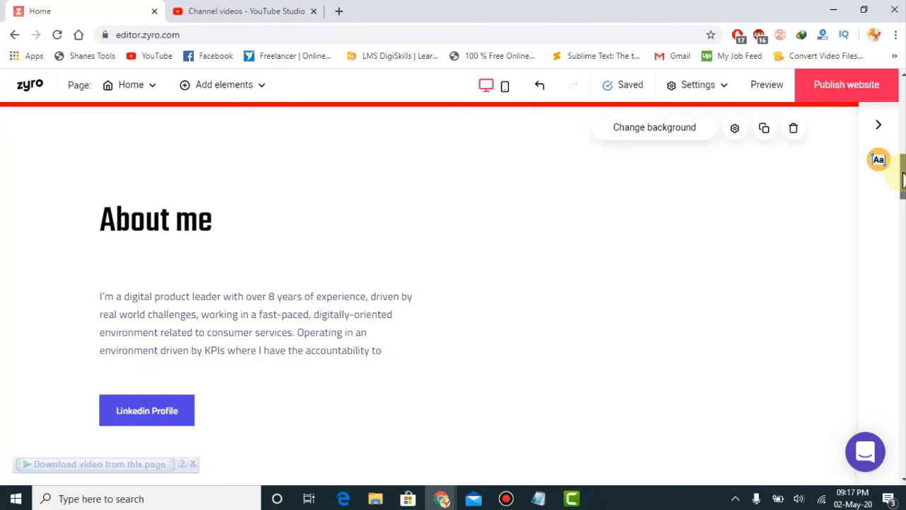
{"action": "left_click_drag", "start_coordinate": [904, 180], "coordinate": [904, 463]}
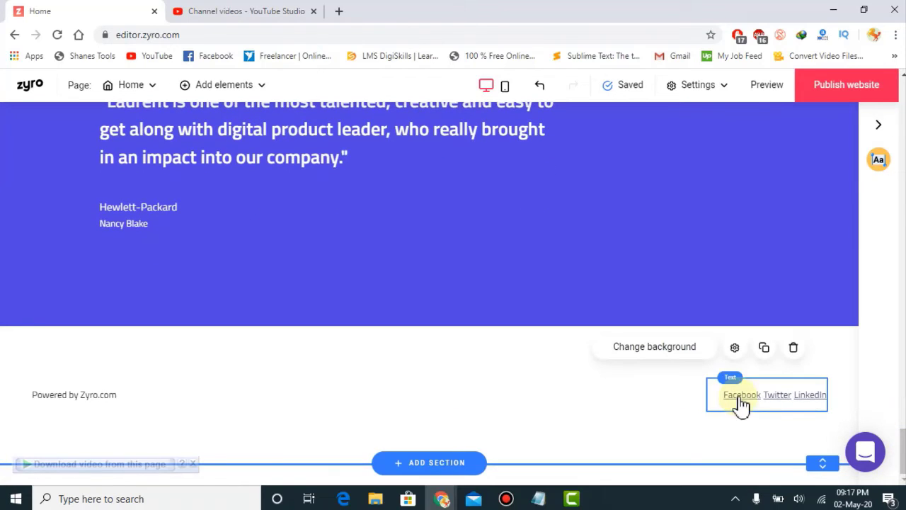
{"action": "left_click_drag", "start_coordinate": [901, 453], "coordinate": [902, 187]}
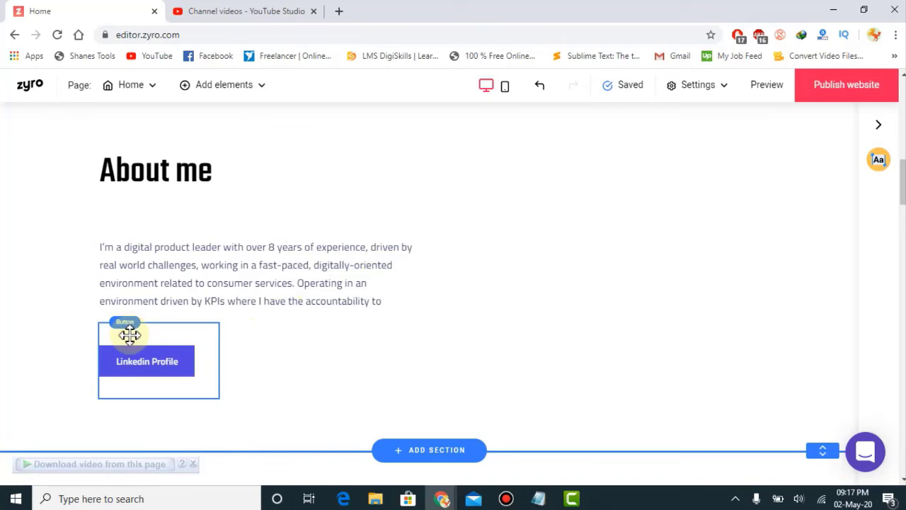
Step: Open the Linkedin Profile button's settings and close them without changes
{"action": "left_click", "coordinate": [130, 364]}
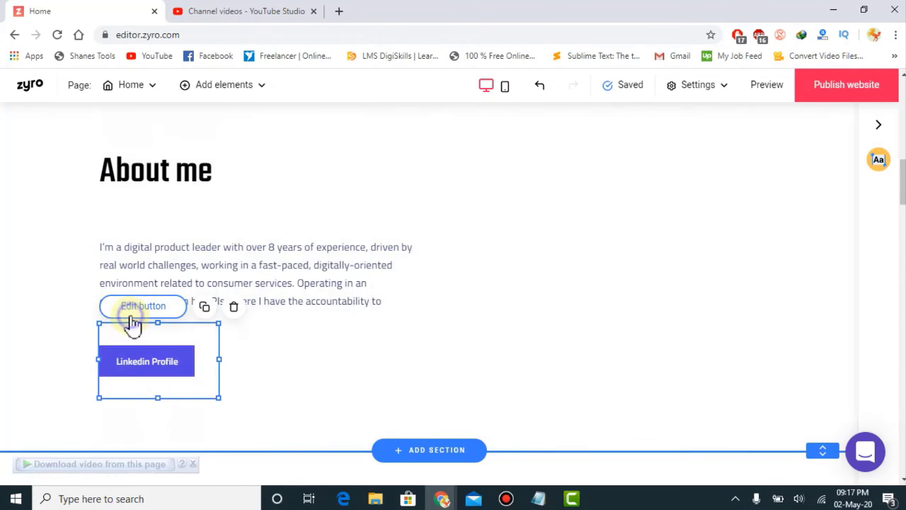
{"action": "left_click", "coordinate": [135, 311]}
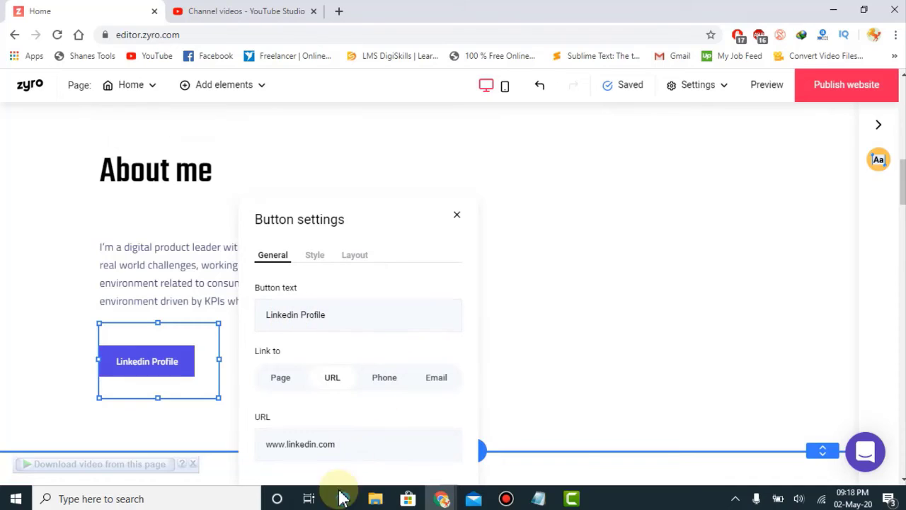
{"action": "left_click", "coordinate": [697, 315]}
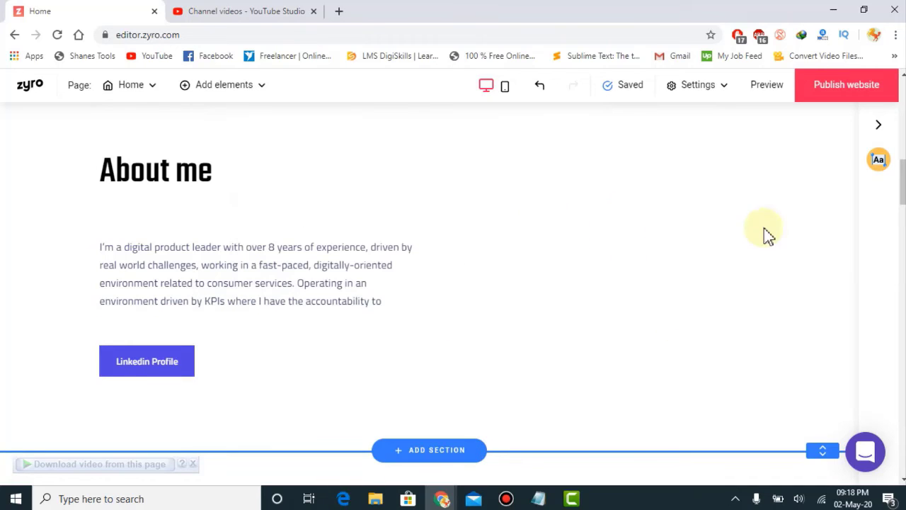
Step: Scroll through the page to review the hero, embedded video and About me sections
{"action": "left_click_drag", "start_coordinate": [903, 195], "coordinate": [903, 131]}
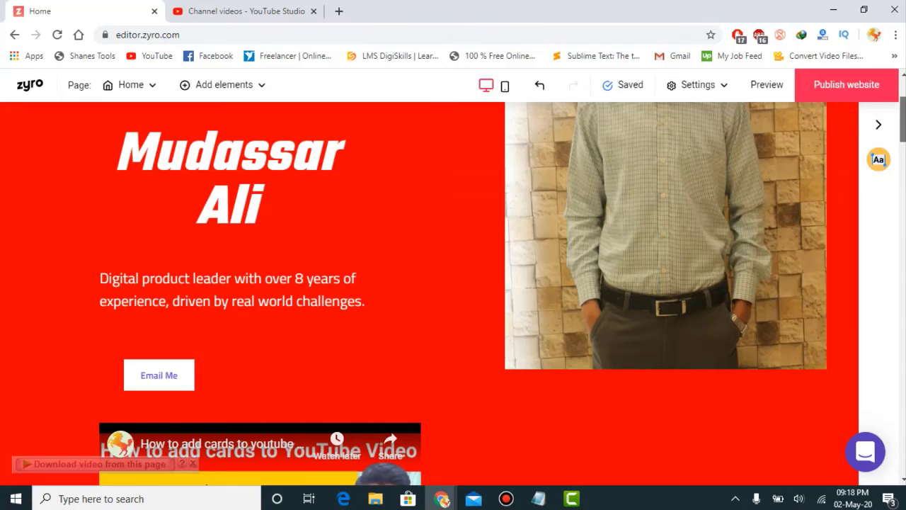
{"action": "scroll", "coordinate": [453, 294], "scroll_direction": "down", "scroll_amount": 5}
{"action": "left_click_drag", "start_coordinate": [903, 173], "coordinate": [902, 213]}
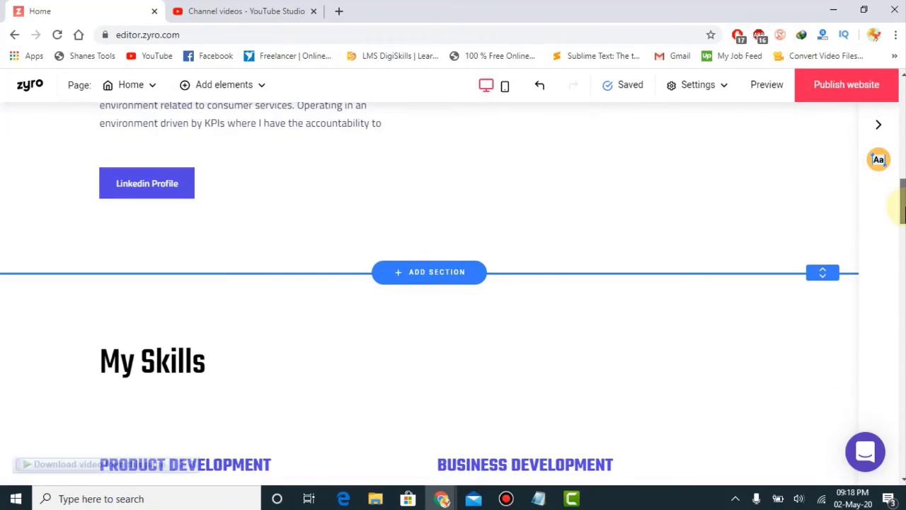
{"action": "scroll", "coordinate": [877, 158], "scroll_direction": "up", "scroll_amount": 10}
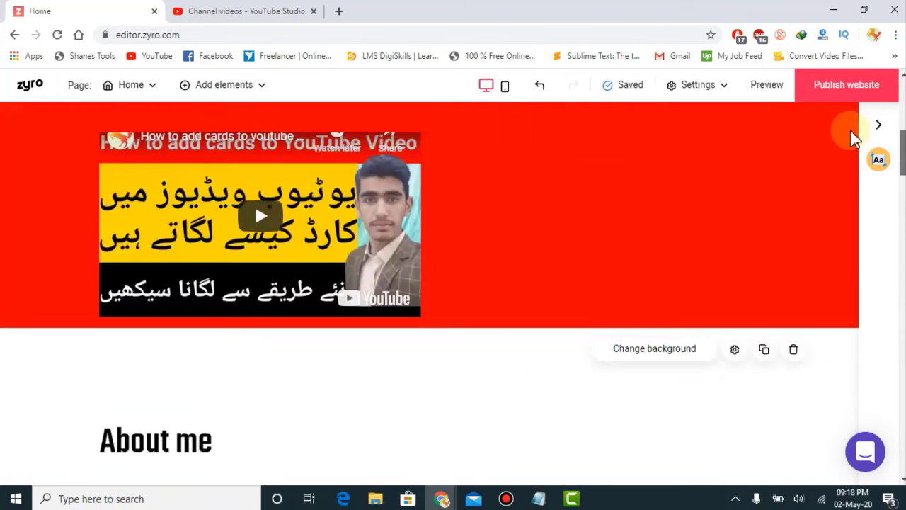
{"action": "scroll", "coordinate": [842, 147], "scroll_direction": "down", "scroll_amount": 3}
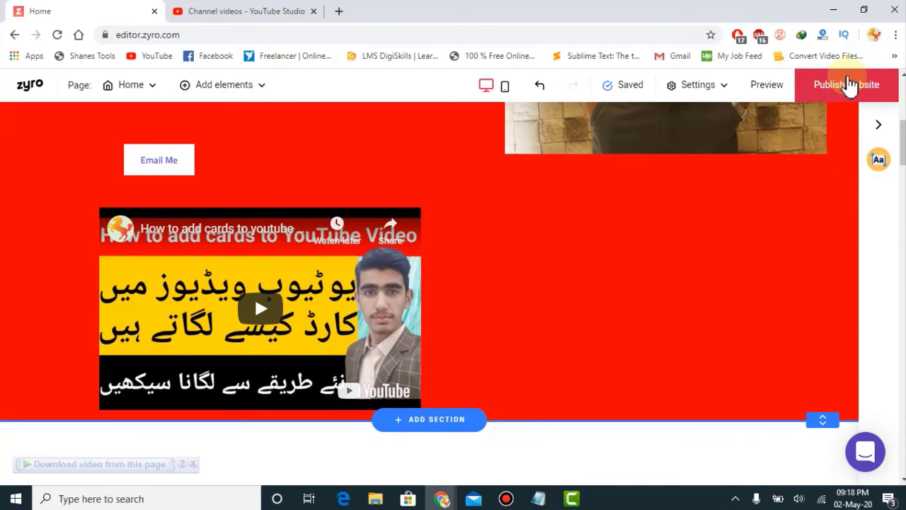
{"action": "scroll", "coordinate": [430, 288], "scroll_direction": "down", "scroll_amount": 1}
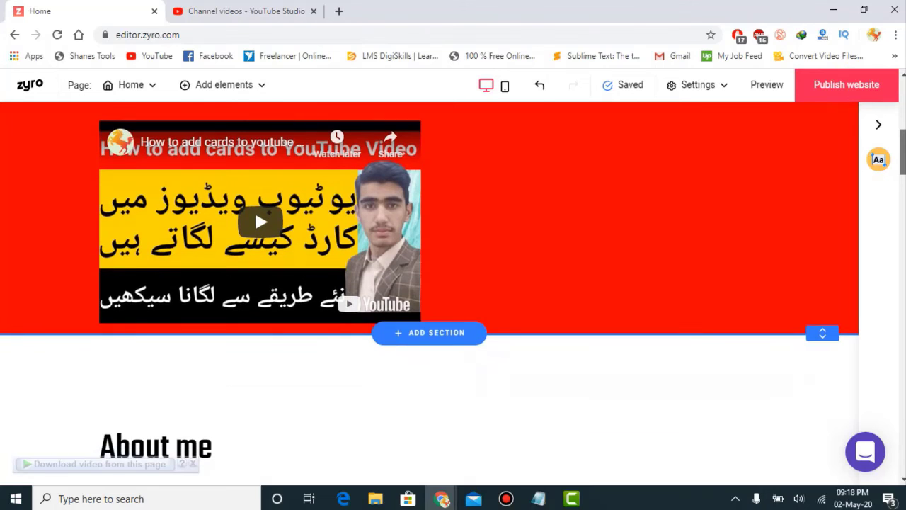
{"action": "scroll", "coordinate": [429, 293], "scroll_direction": "down", "scroll_amount": 1}
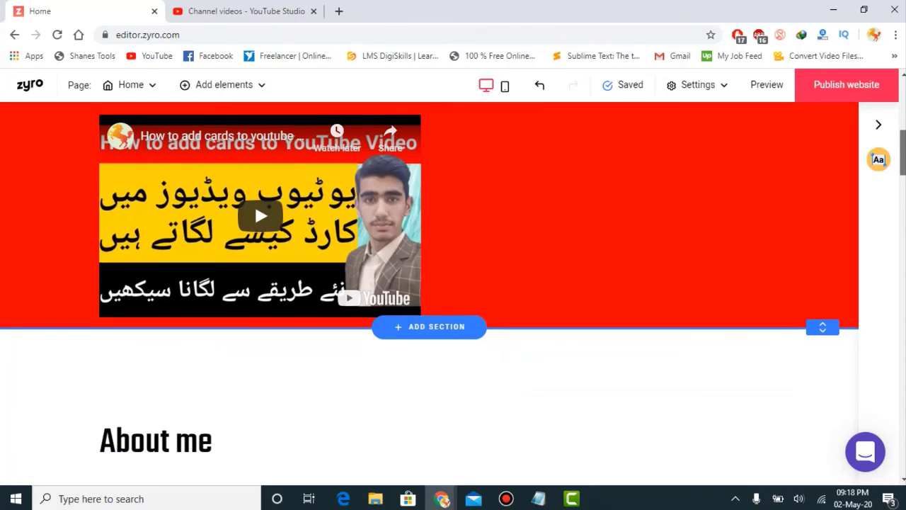
{"action": "scroll", "coordinate": [453, 291], "scroll_direction": "up", "scroll_amount": 2}
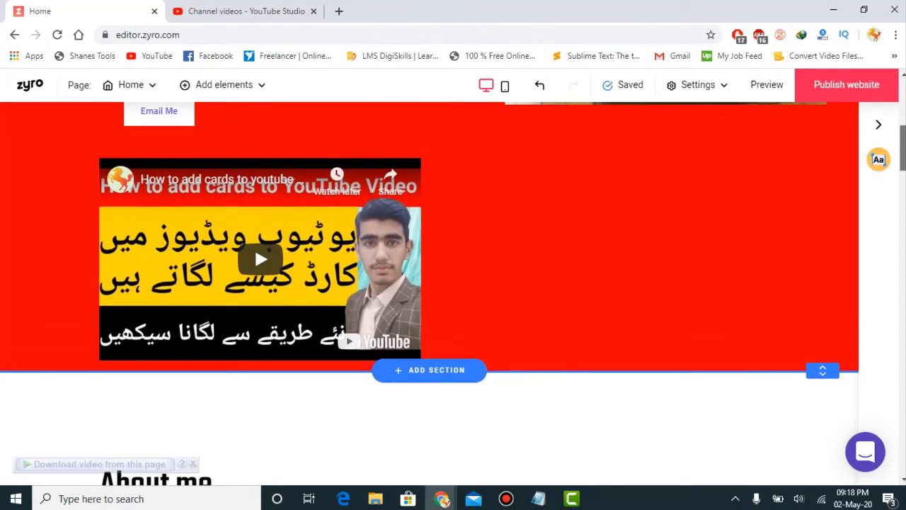
{"action": "scroll", "coordinate": [453, 291], "scroll_direction": "down", "scroll_amount": 4}
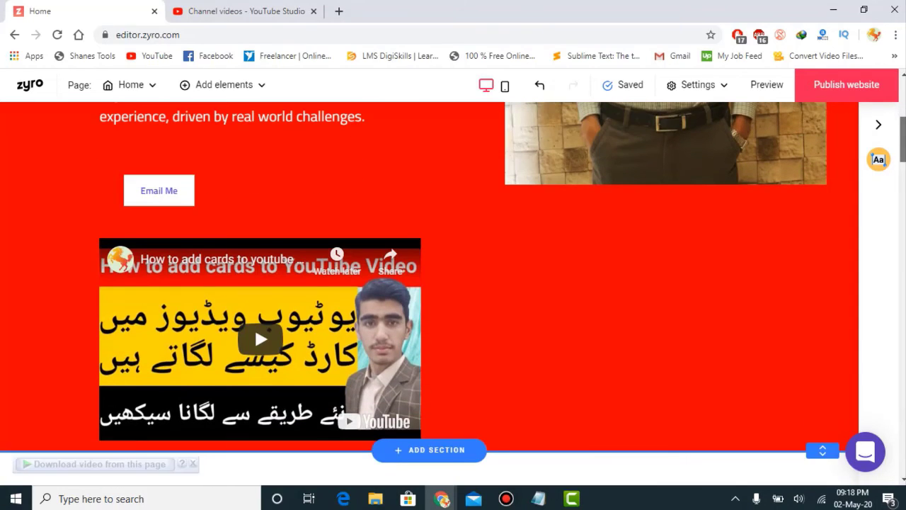
{"action": "scroll", "coordinate": [317, 321], "scroll_direction": "up", "scroll_amount": 1}
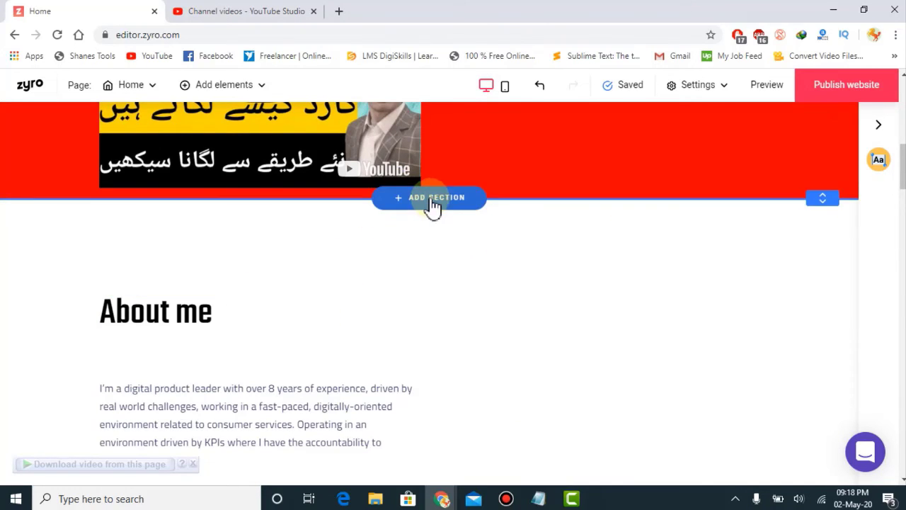
{"action": "left_click", "coordinate": [429, 204]}
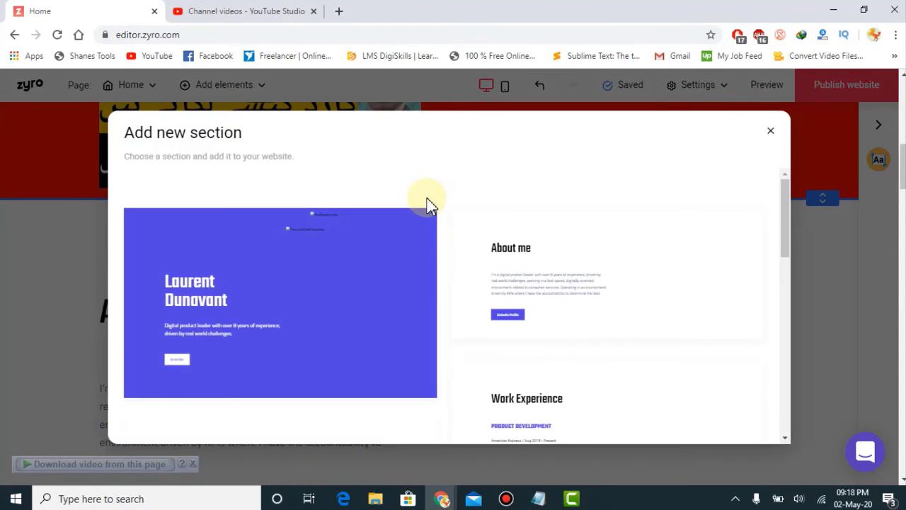
{"action": "left_click_drag", "start_coordinate": [788, 225], "coordinate": [787, 395]}
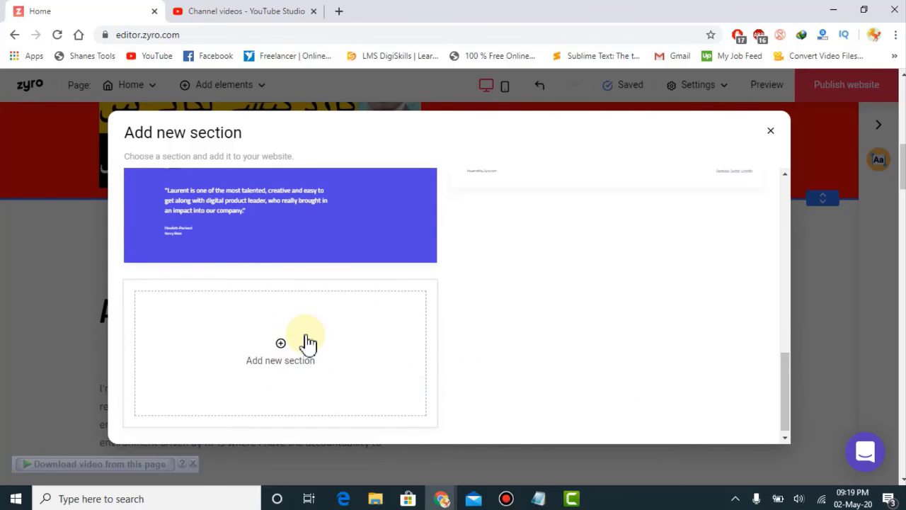
{"action": "left_click", "coordinate": [772, 132]}
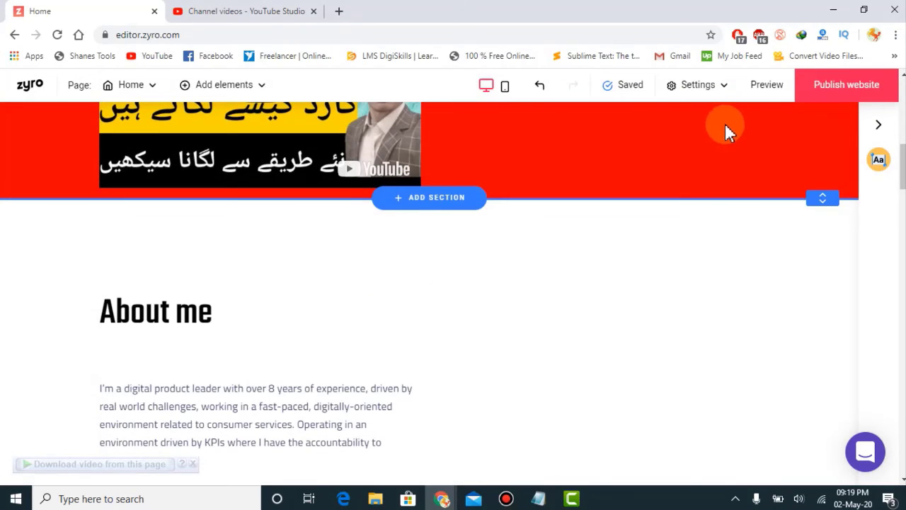
{"action": "scroll", "coordinate": [430, 293], "scroll_direction": "up", "scroll_amount": 6}
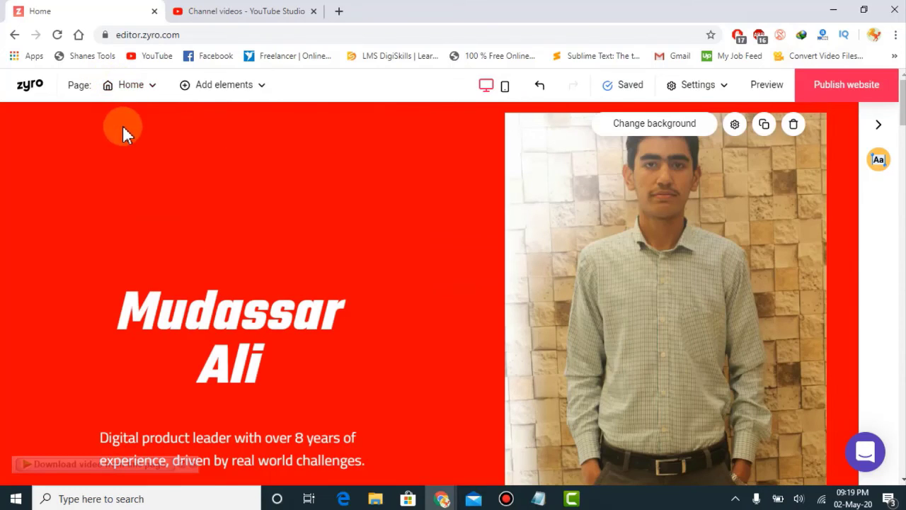
Step: Start and cancel adding a new page, then exit to the websites dashboard via the zyro logo
{"action": "left_click", "coordinate": [130, 90]}
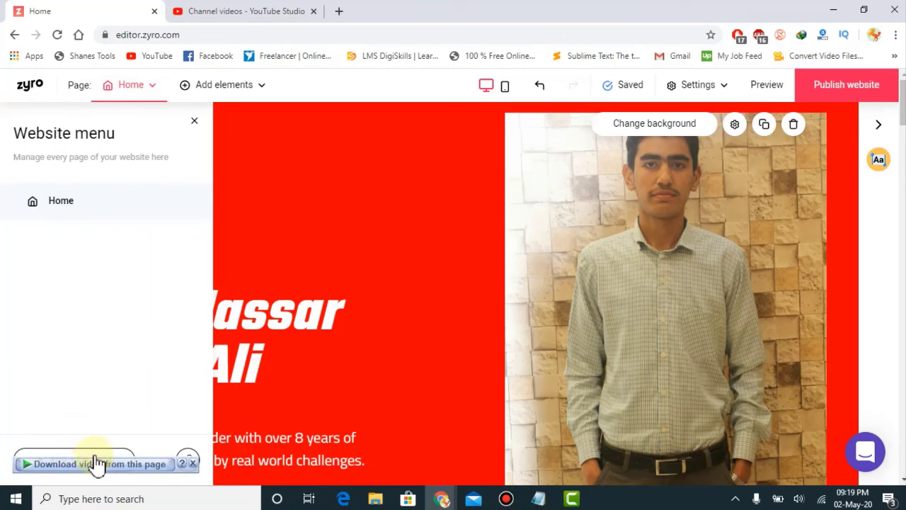
{"action": "left_click_drag", "start_coordinate": [137, 477], "coordinate": [111, 348]}
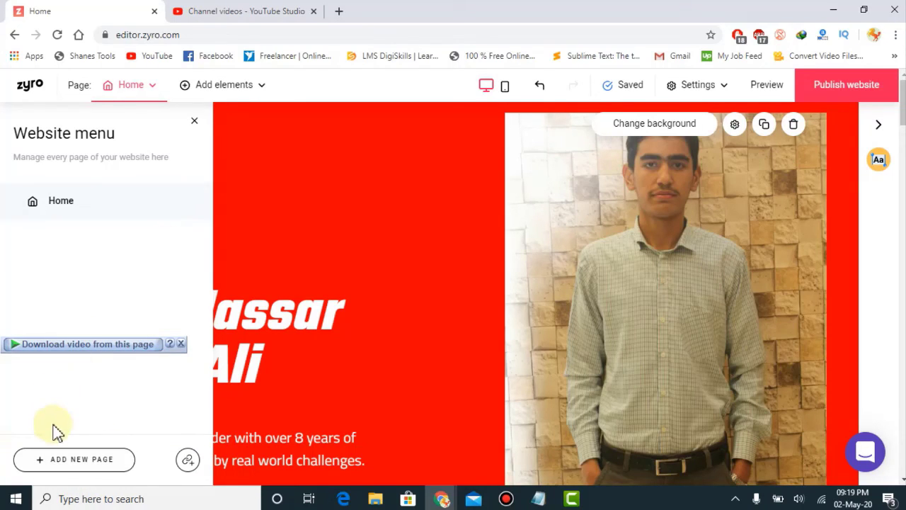
{"action": "left_click", "coordinate": [58, 460]}
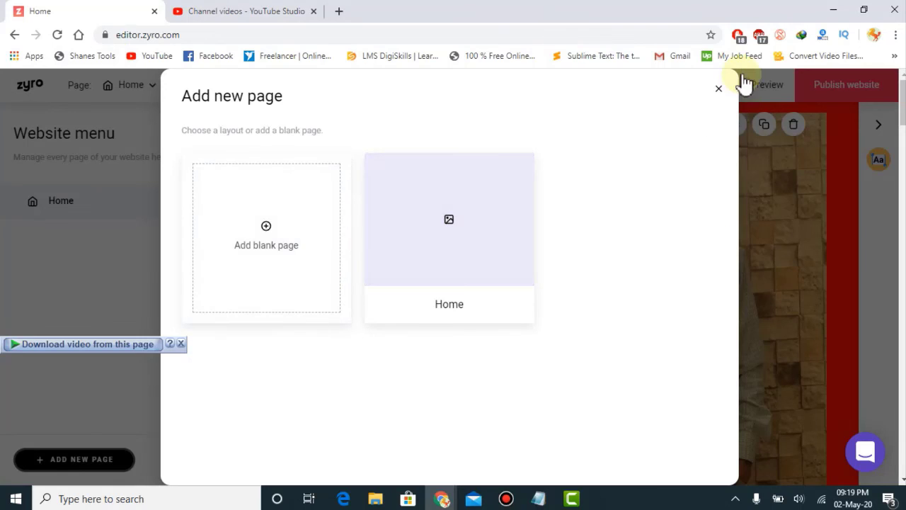
{"action": "left_click", "coordinate": [719, 91]}
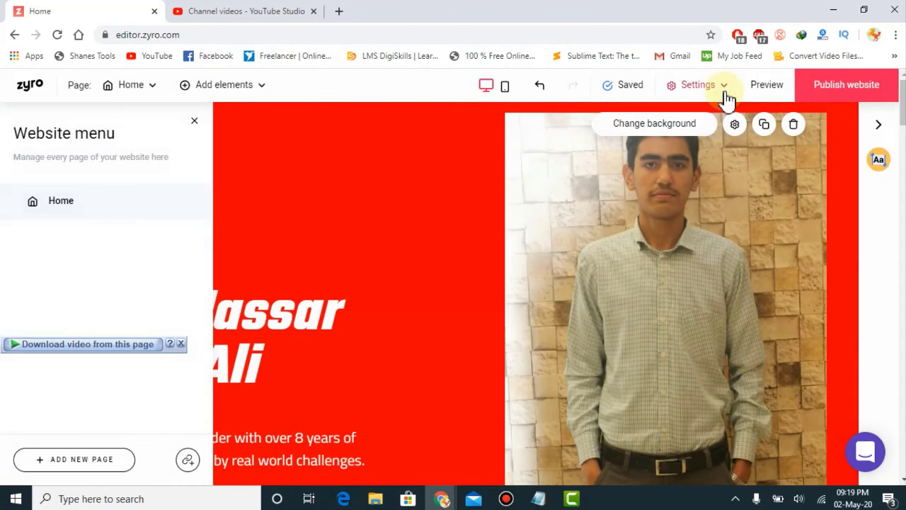
{"action": "left_click", "coordinate": [198, 126]}
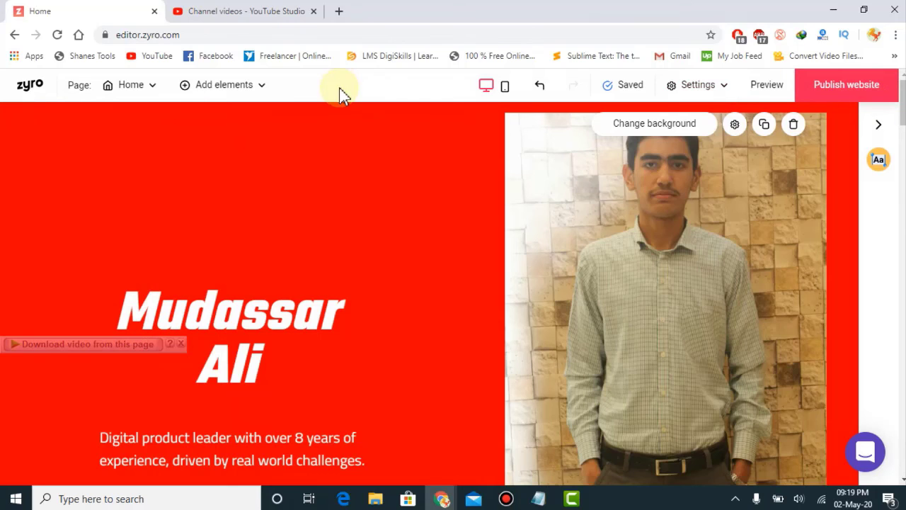
{"action": "left_click", "coordinate": [21, 86]}
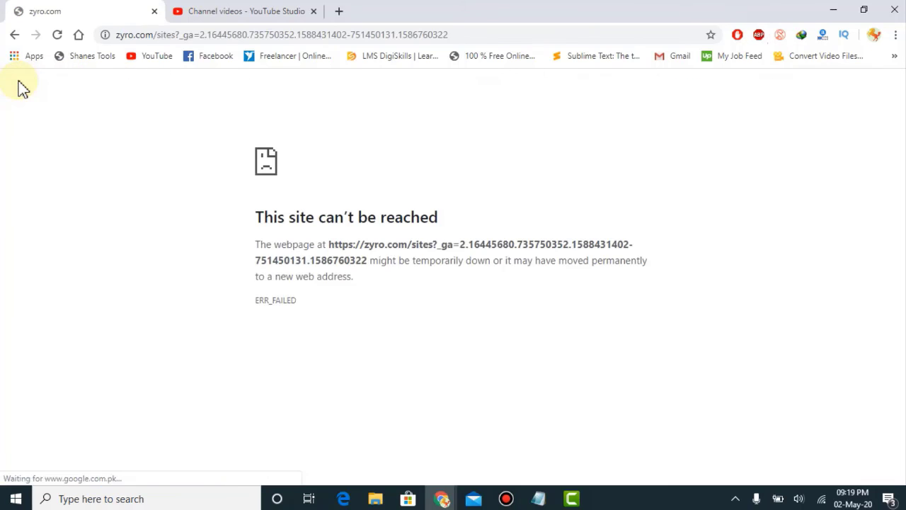
Step: Reload the Your websites dashboard so it lists the Resume and published sites
{"action": "left_click", "coordinate": [57, 34]}
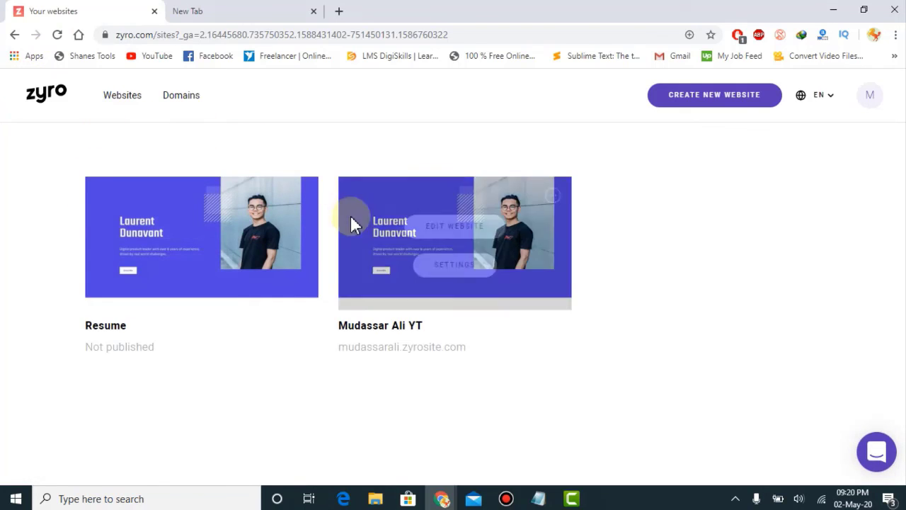
{"action": "double_click", "coordinate": [82, 344]}
{"action": "left_click", "coordinate": [94, 347]}
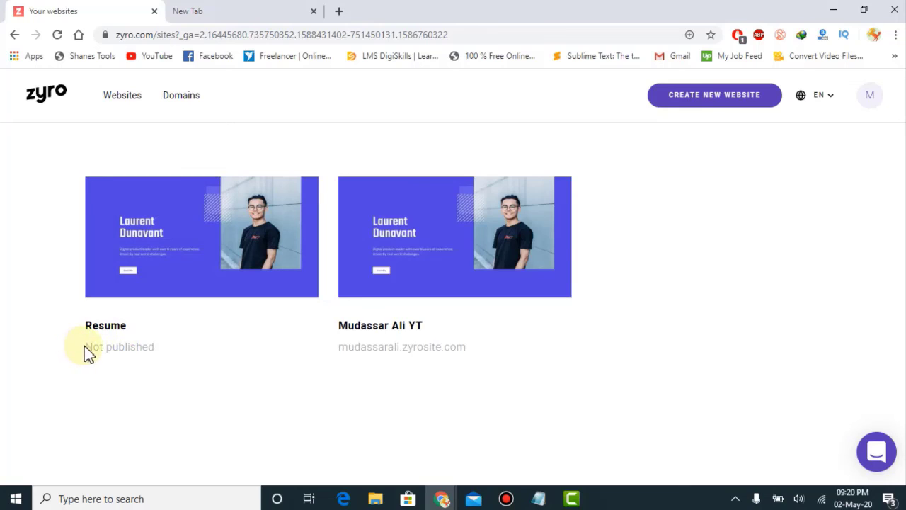
{"action": "left_click_drag", "start_coordinate": [83, 346], "coordinate": [89, 345]}
{"action": "left_click", "coordinate": [199, 393]}
Step: Highlight the published site's zyrosite.com address, then go to the empty new tab
{"action": "double_click", "coordinate": [338, 346]}
{"action": "left_click_drag", "start_coordinate": [341, 326], "coordinate": [468, 347]}
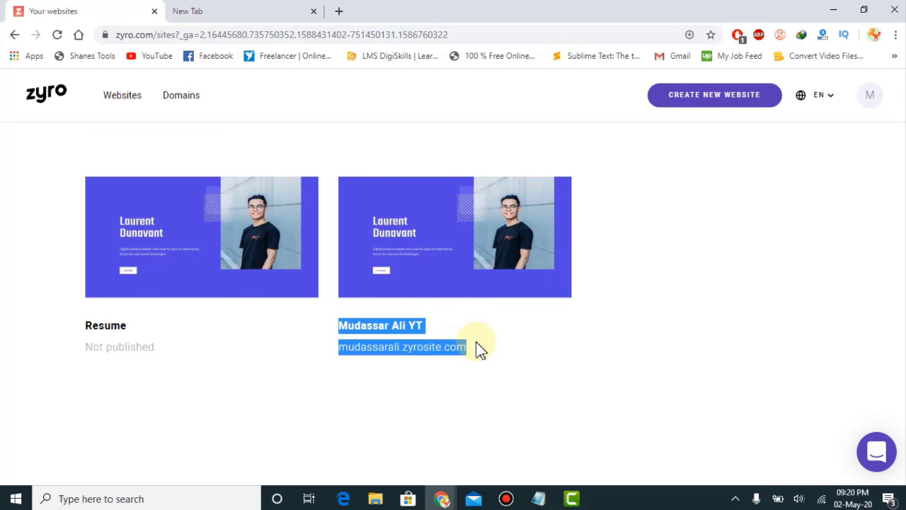
{"action": "left_click", "coordinate": [478, 348]}
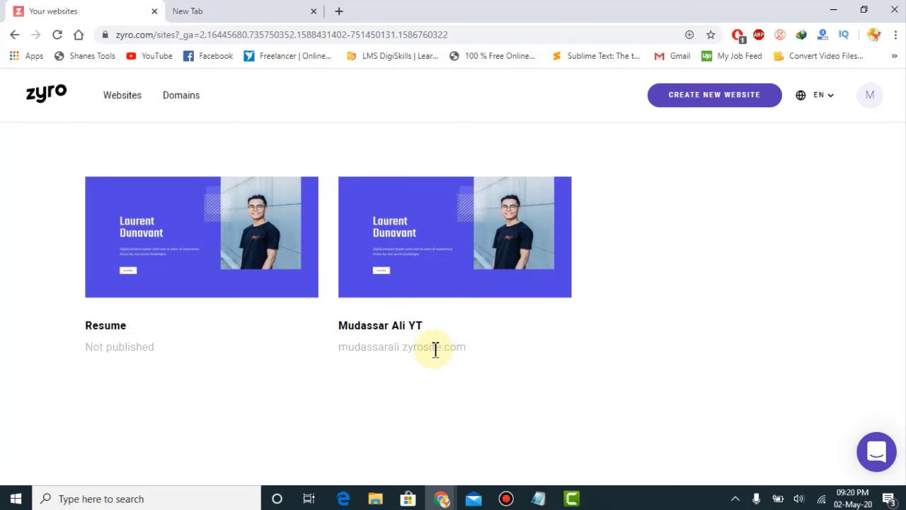
{"action": "left_click_drag", "start_coordinate": [407, 348], "coordinate": [430, 348]}
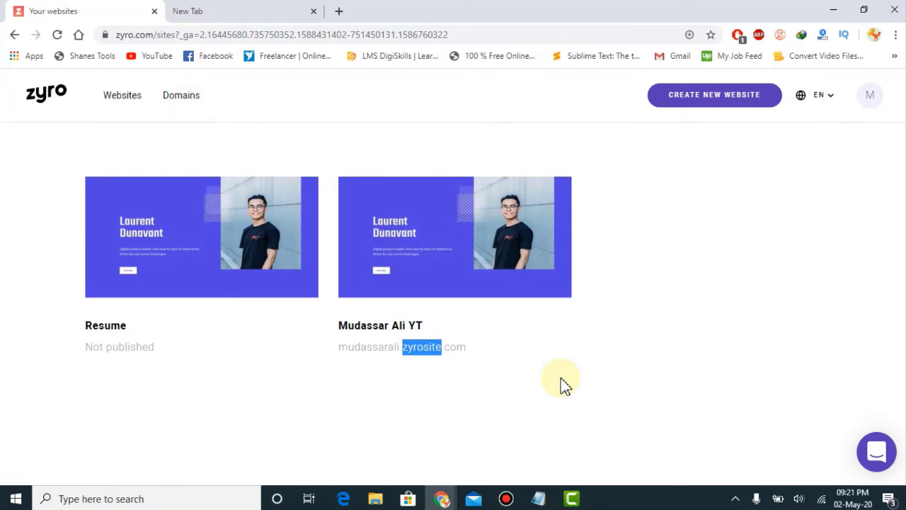
{"action": "left_click", "coordinate": [468, 347]}
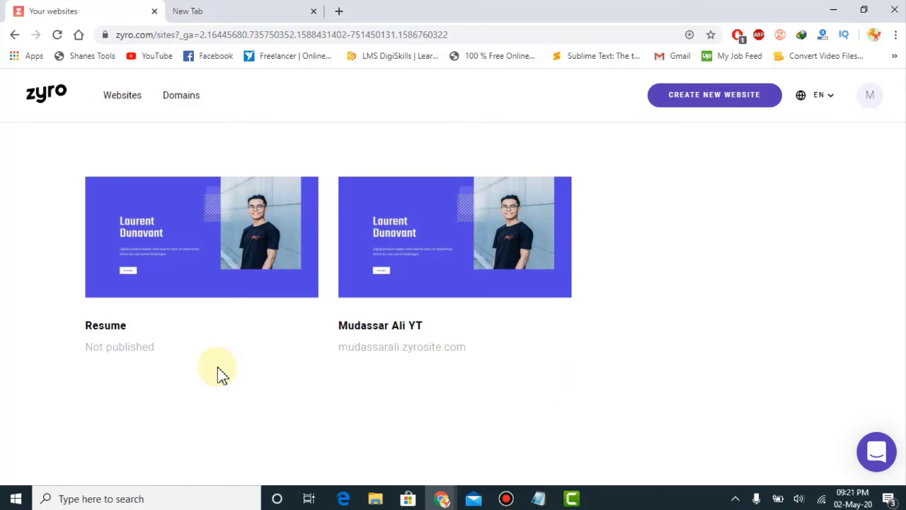
{"action": "left_click", "coordinate": [234, 10]}
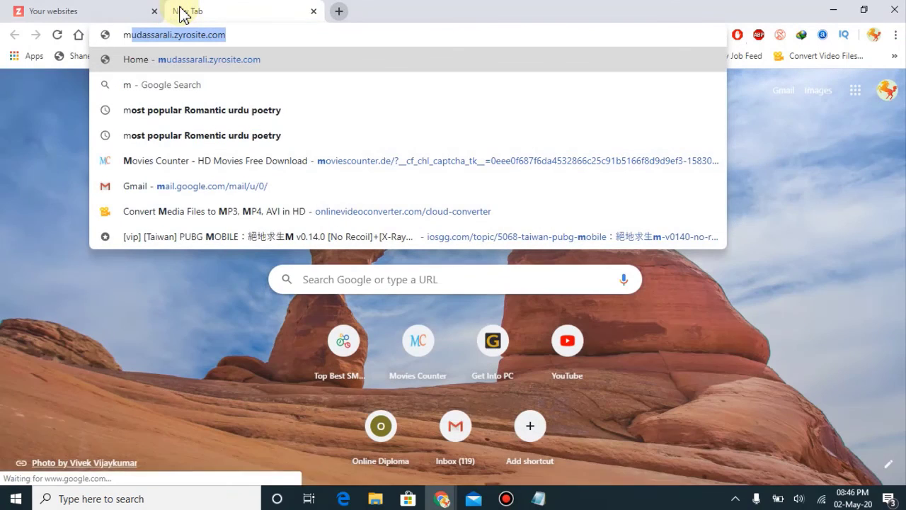
Step: Load the published site at its zyrosite.com address and scroll through the live page
{"action": "key", "text": "Return"}
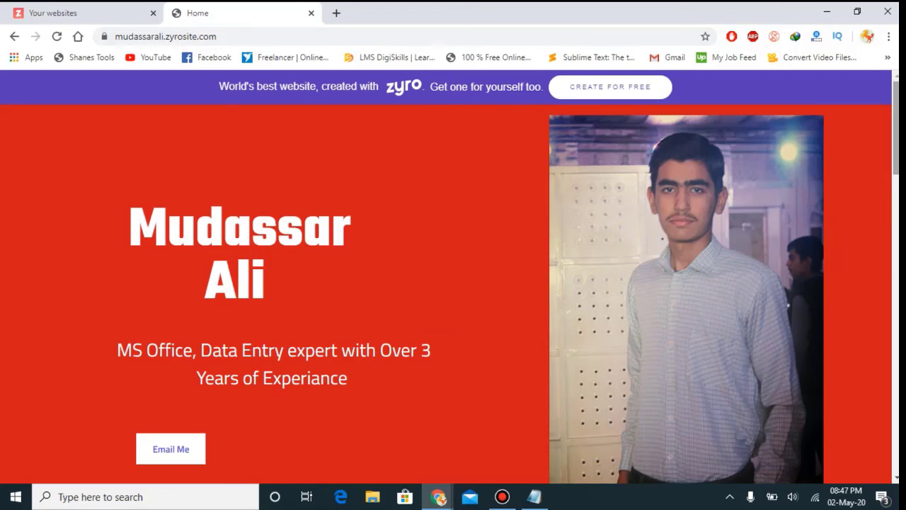
{"action": "scroll", "coordinate": [453, 283], "scroll_direction": "down", "scroll_amount": 8}
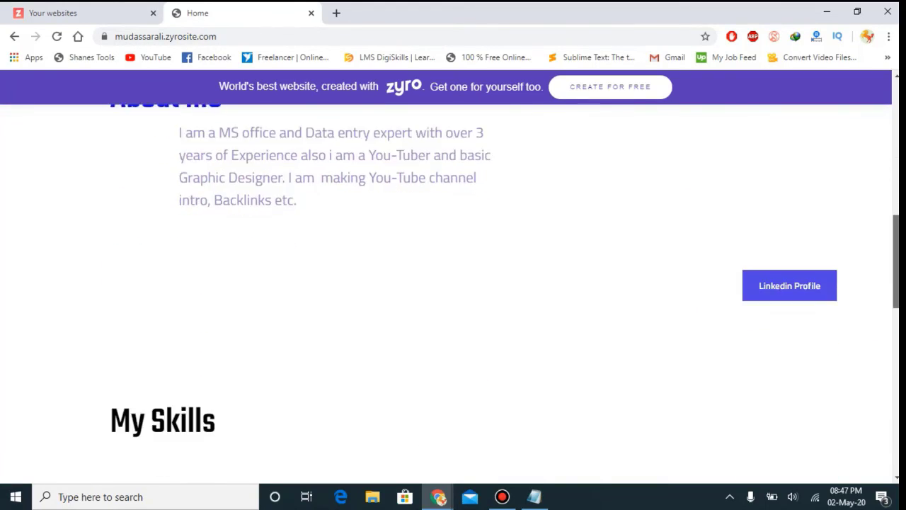
{"action": "scroll", "coordinate": [503, 94], "scroll_direction": "down", "scroll_amount": 3}
{"action": "scroll", "coordinate": [503, 93], "scroll_direction": "up", "scroll_amount": 15}
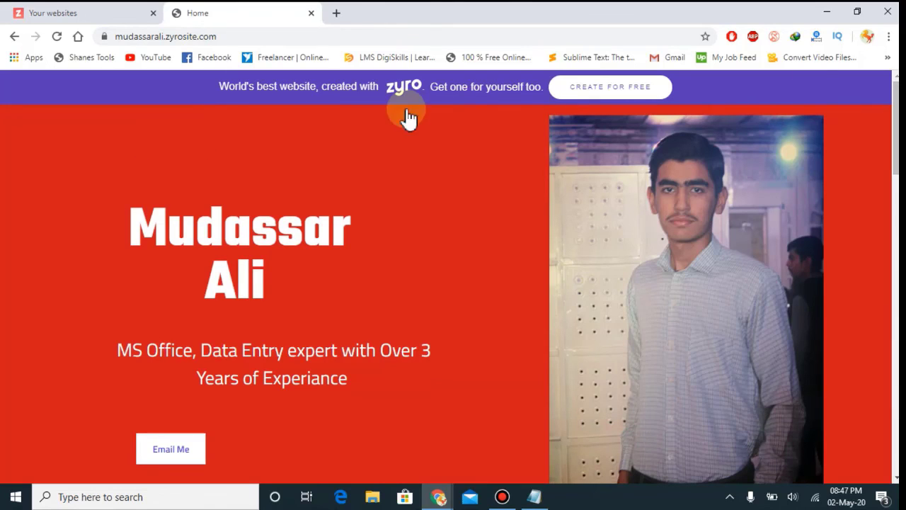